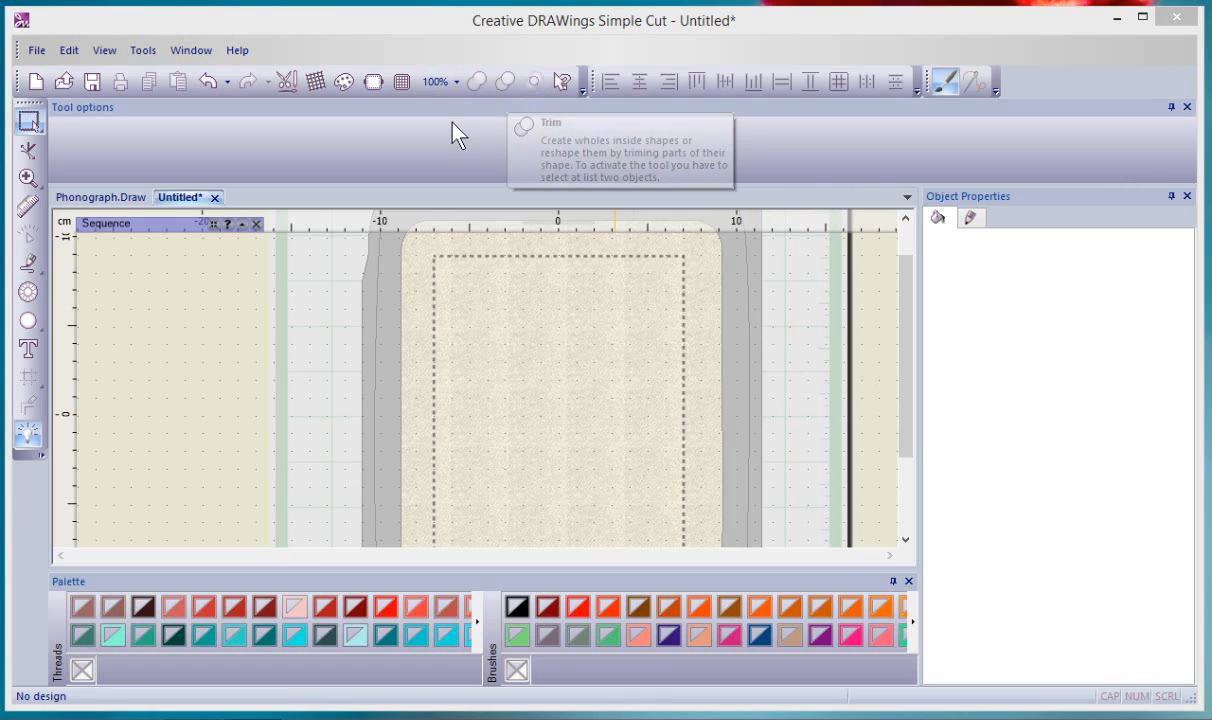
# Draw a circle in the middle of the cut area and a tall ellipse overlapping it
pyautogui.click(28, 320)
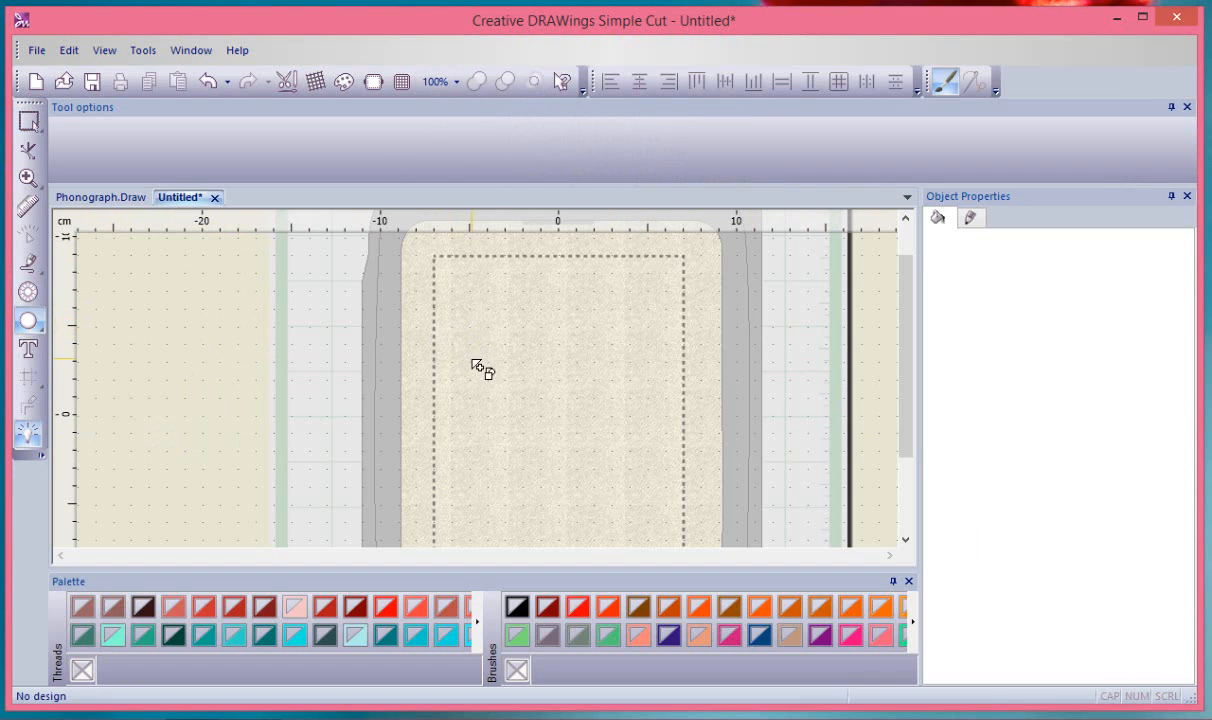
pyautogui.moveTo(472, 360)
pyautogui.mouseDown()
pyautogui.moveTo(560, 467)
pyautogui.moveTo(588, 476)
pyautogui.mouseUp()
pyautogui.moveTo(636, 353)
pyautogui.mouseDown()
pyautogui.moveTo(566, 494)
pyautogui.moveTo(620, 426)
pyautogui.mouseUp()
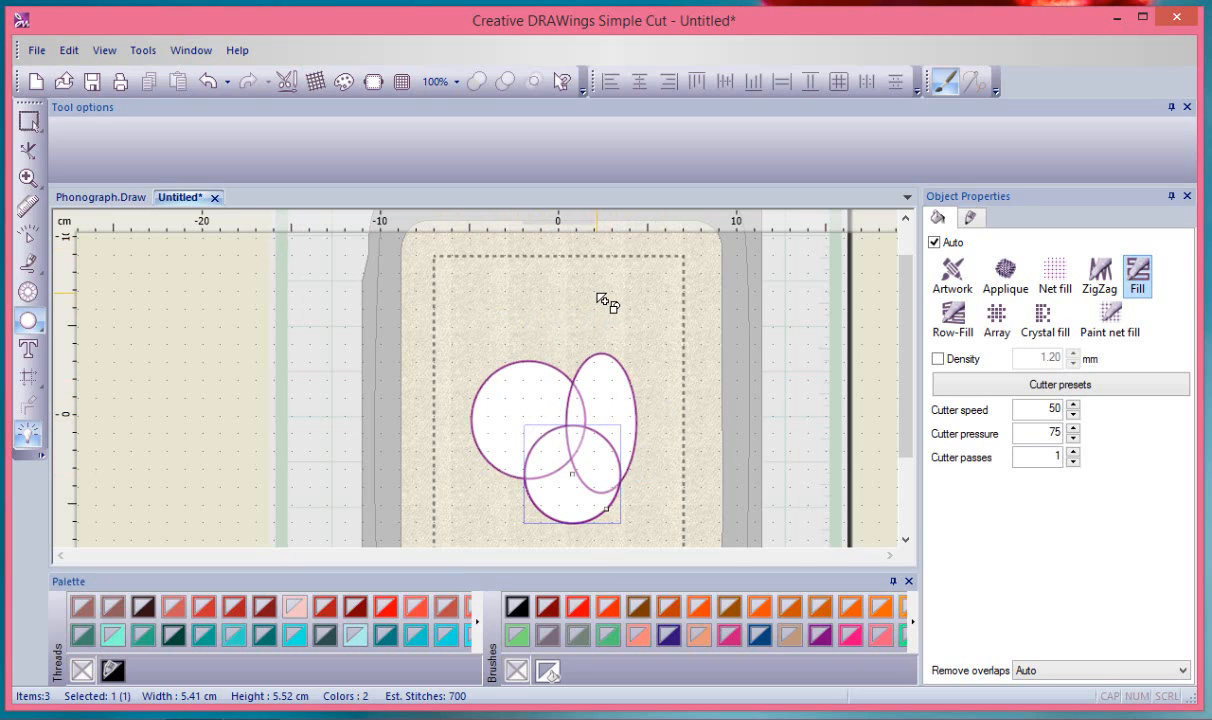
# Back in selection mode, select the tall ellipse, then the left circle, then clear the selection
pyautogui.press('Escape')
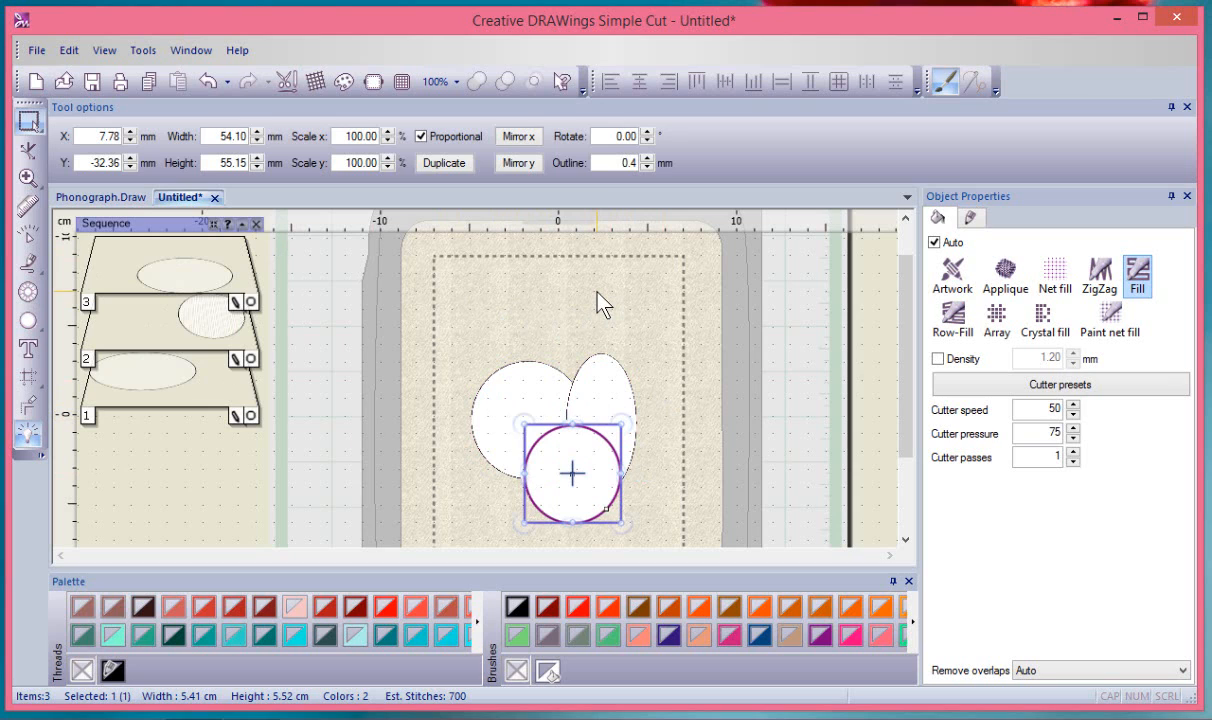
pyautogui.click(620, 395)
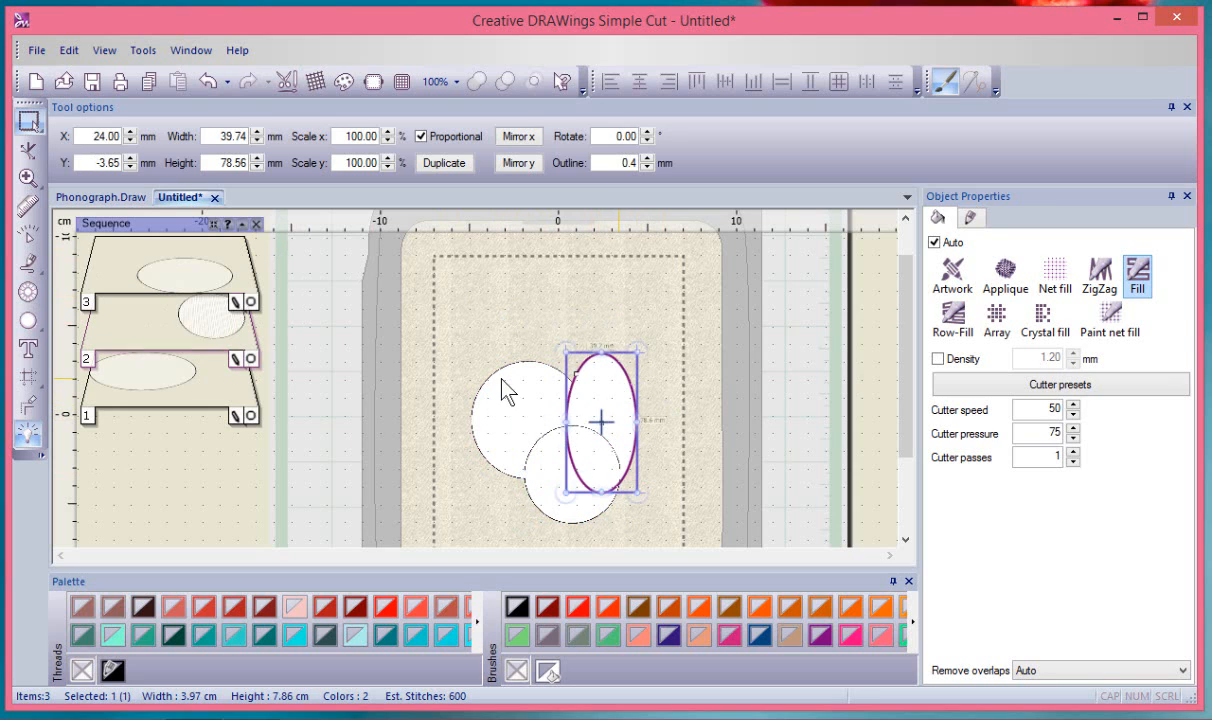
pyautogui.click(506, 388)
pyautogui.click(645, 529)
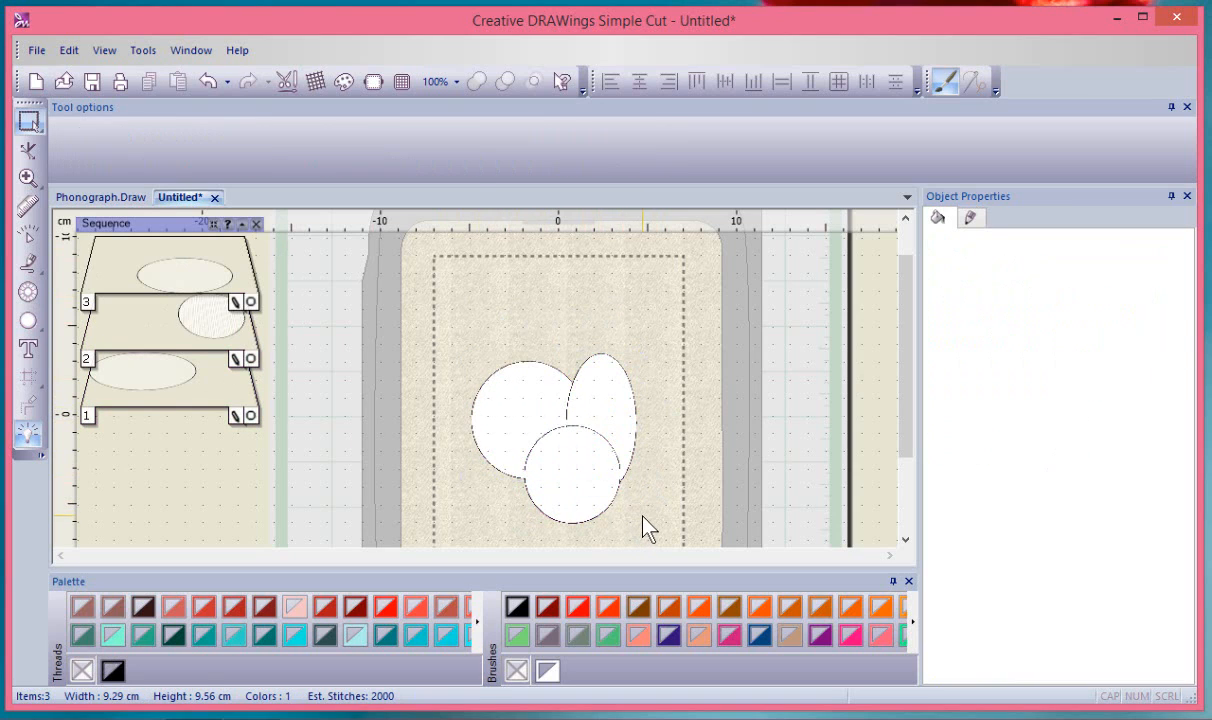
# Zoom out and marquee-select all three overlapping ellipses
pyautogui.scroll(-1, 677, 424)
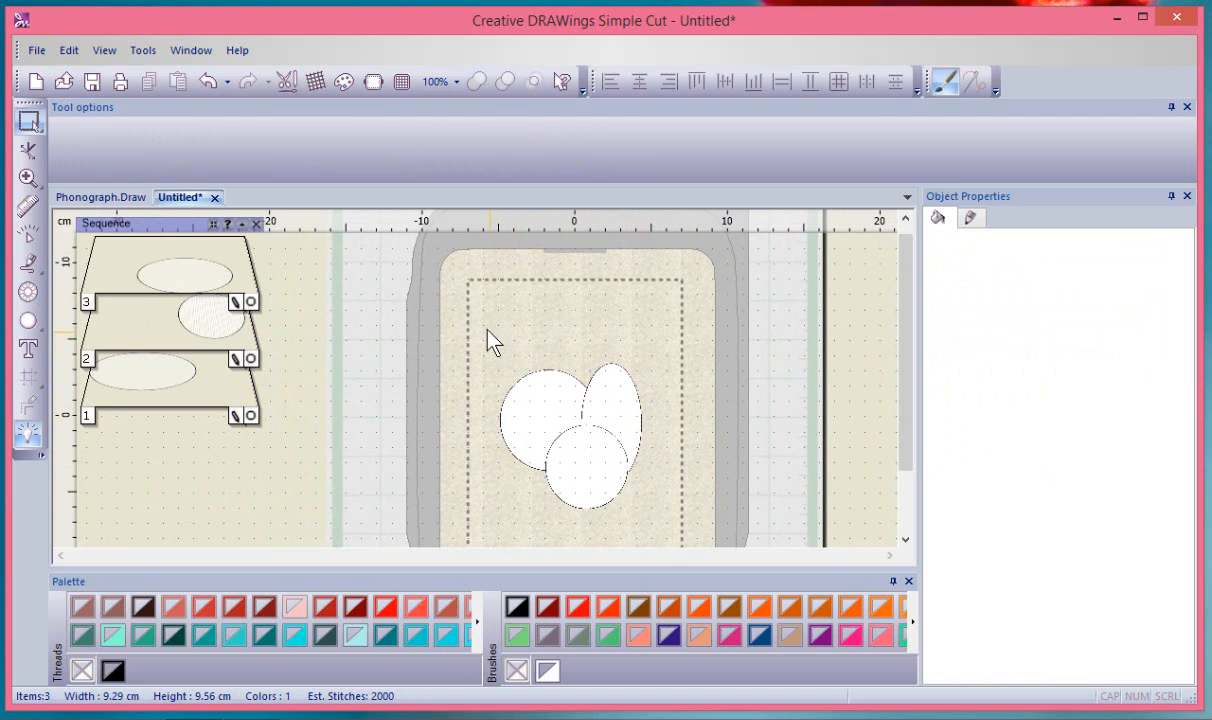
pyautogui.moveTo(560, 397); pyautogui.dragTo(673, 531)
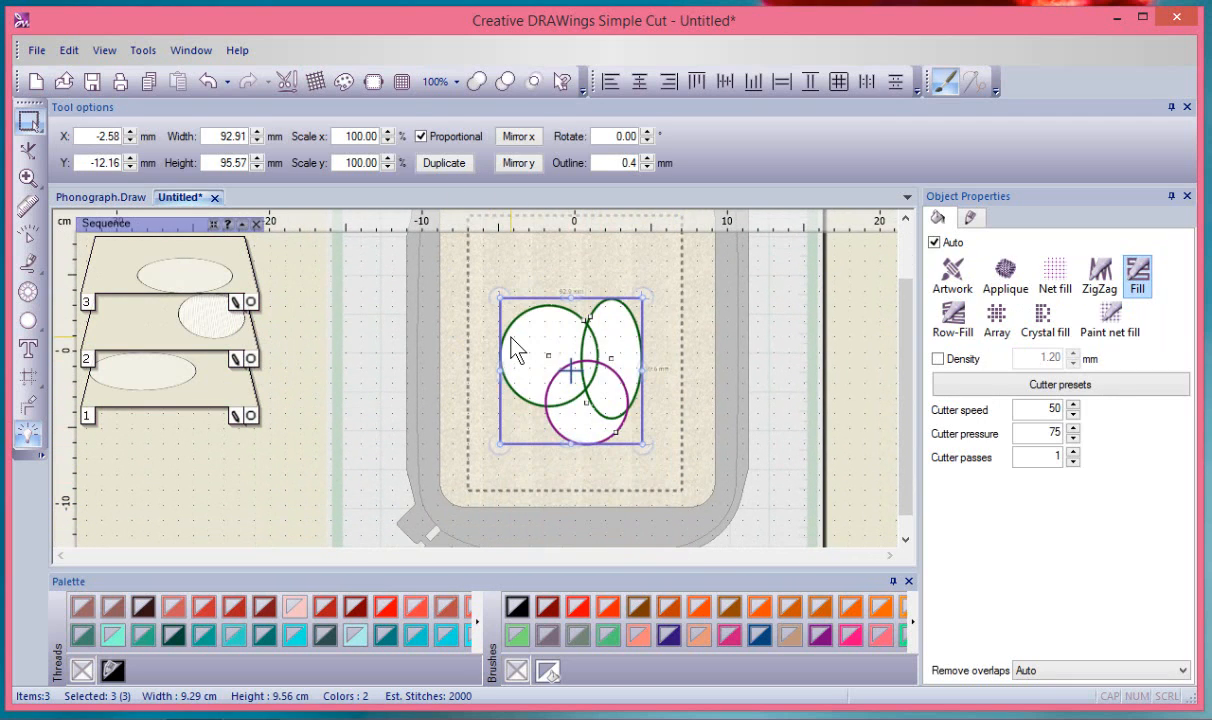
pyautogui.moveTo(479, 83)
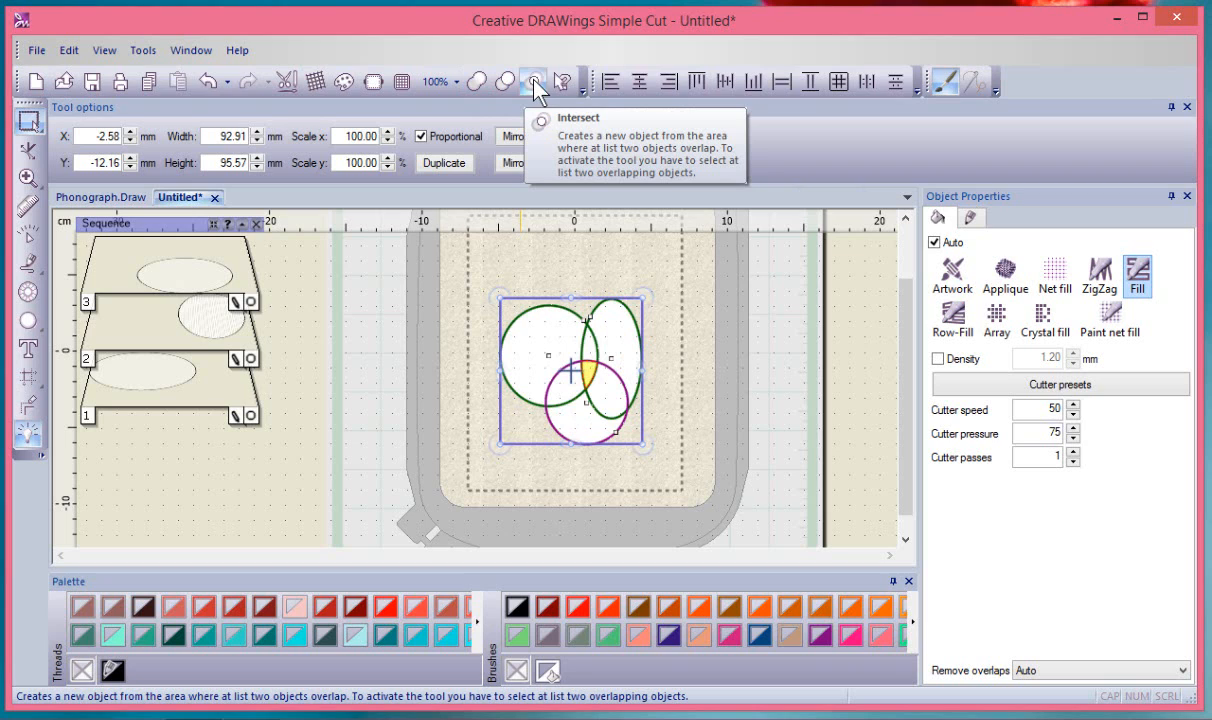
# Weld the three ellipses into one combined shape, deselect it, then undo the weld
pyautogui.click(477, 82)
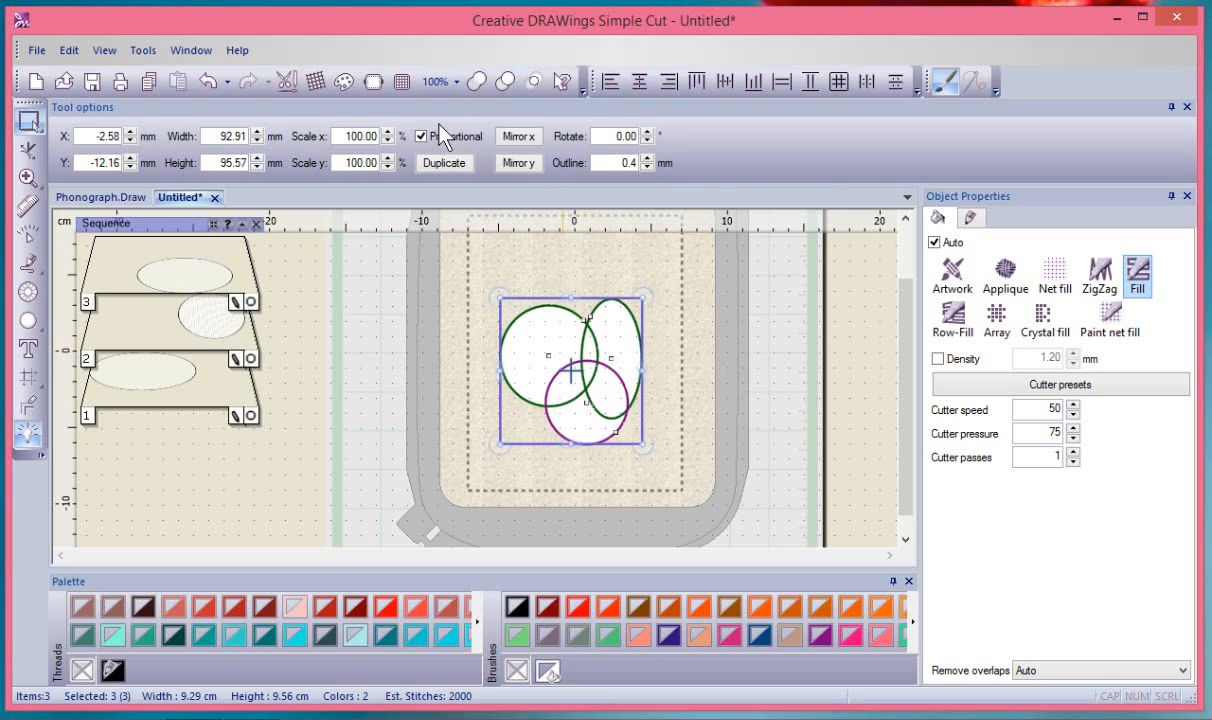
pyautogui.click(478, 82)
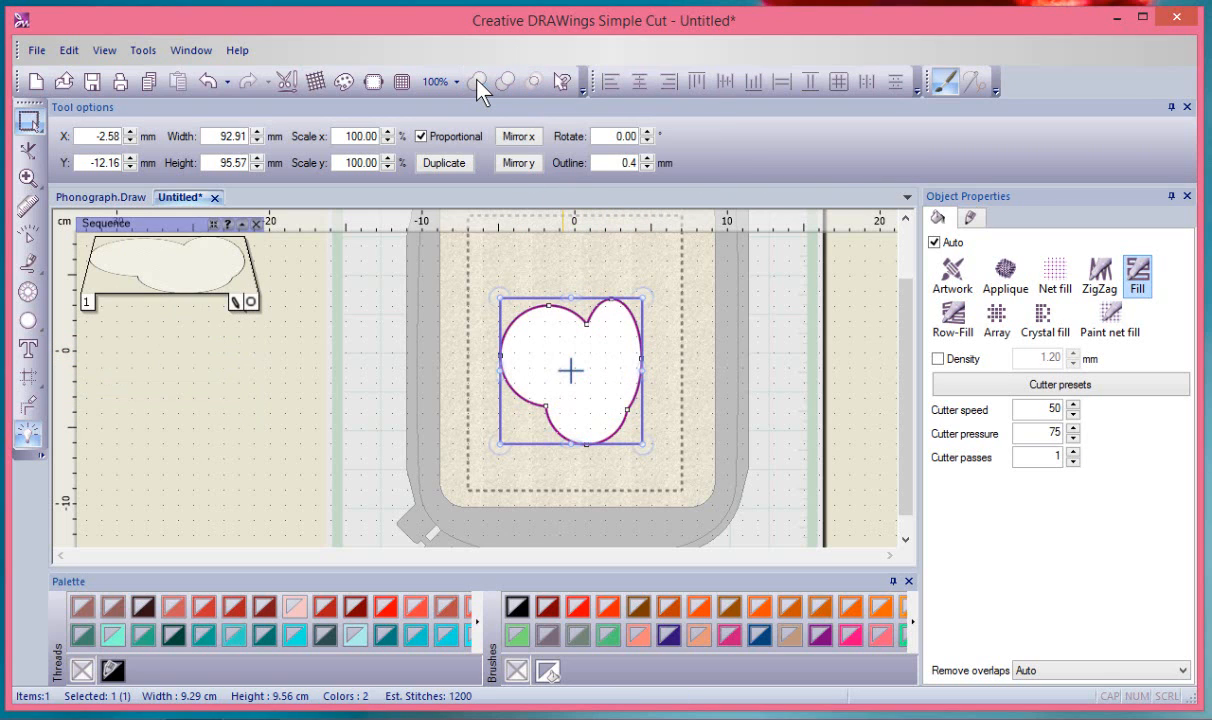
pyautogui.click(576, 243)
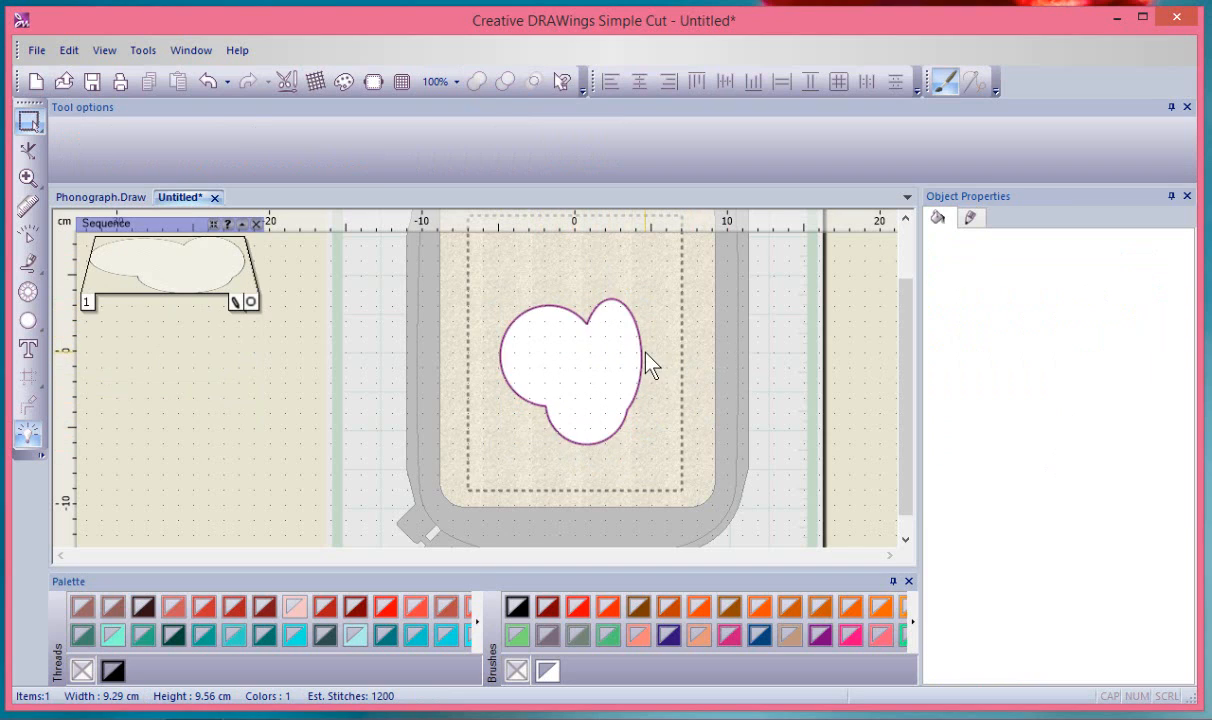
pyautogui.click(207, 80)
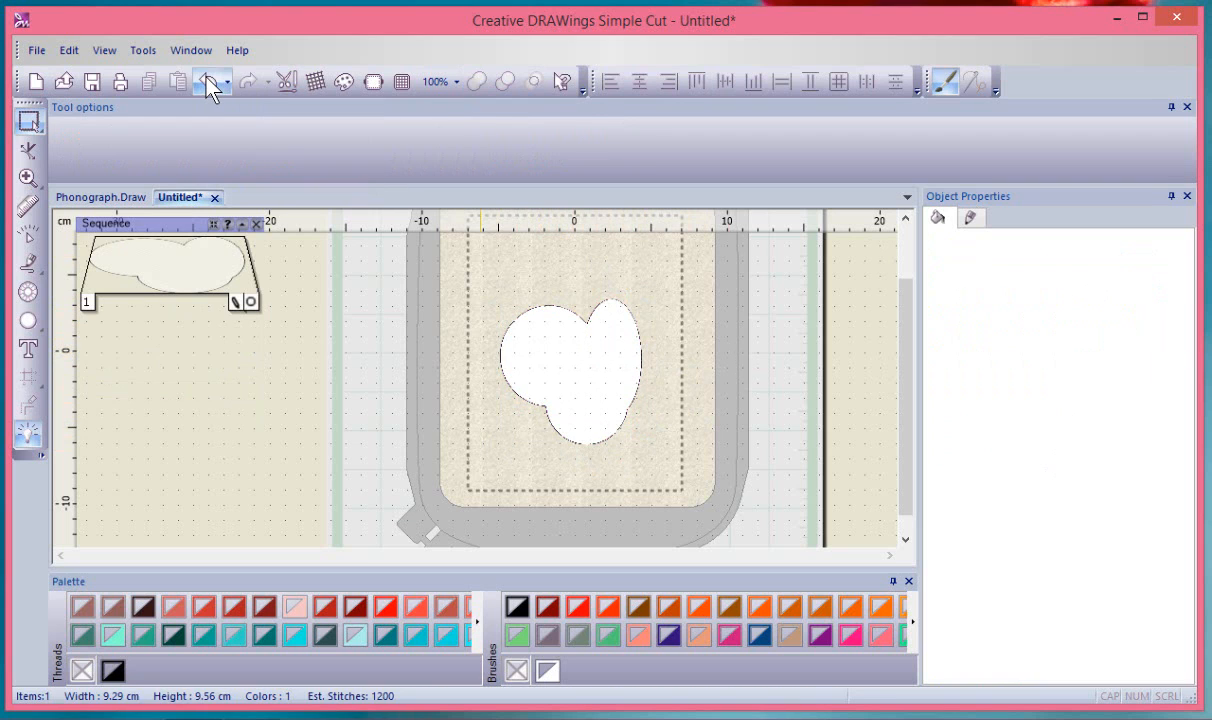
# Check each restored ellipse by selecting it in turn, then select the left circle
pyautogui.click(668, 265)
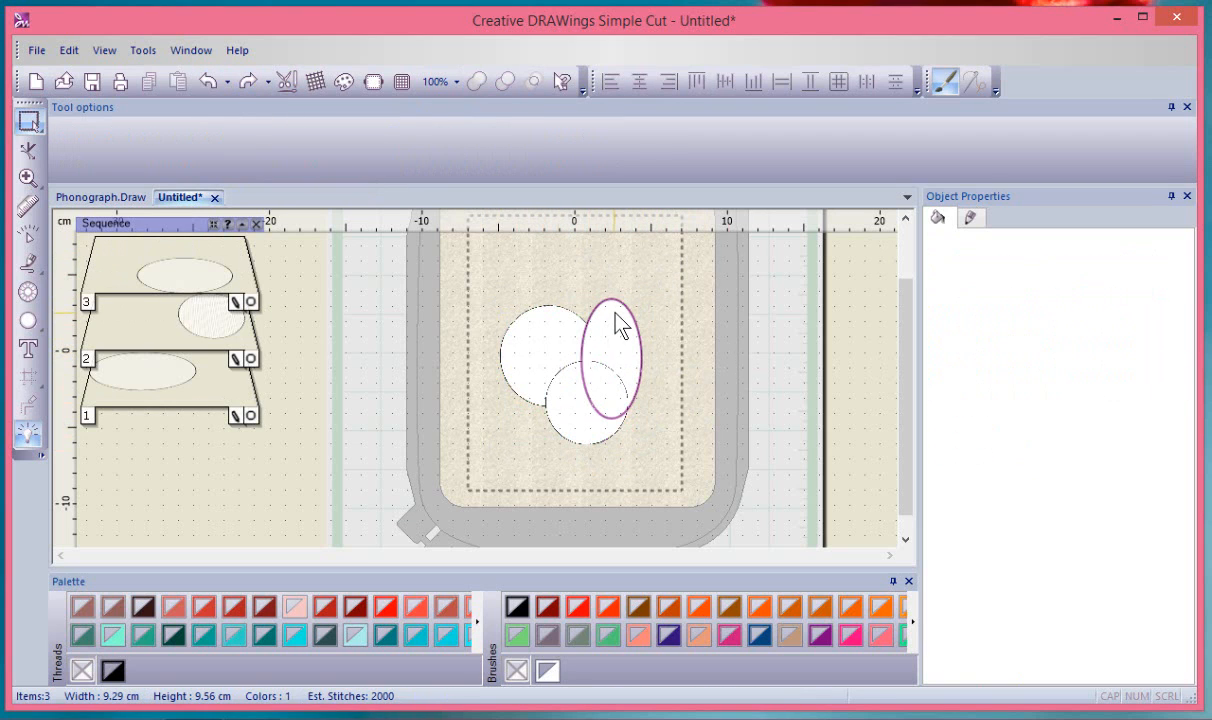
pyautogui.click(617, 320)
pyautogui.click(515, 330)
pyautogui.click(596, 435)
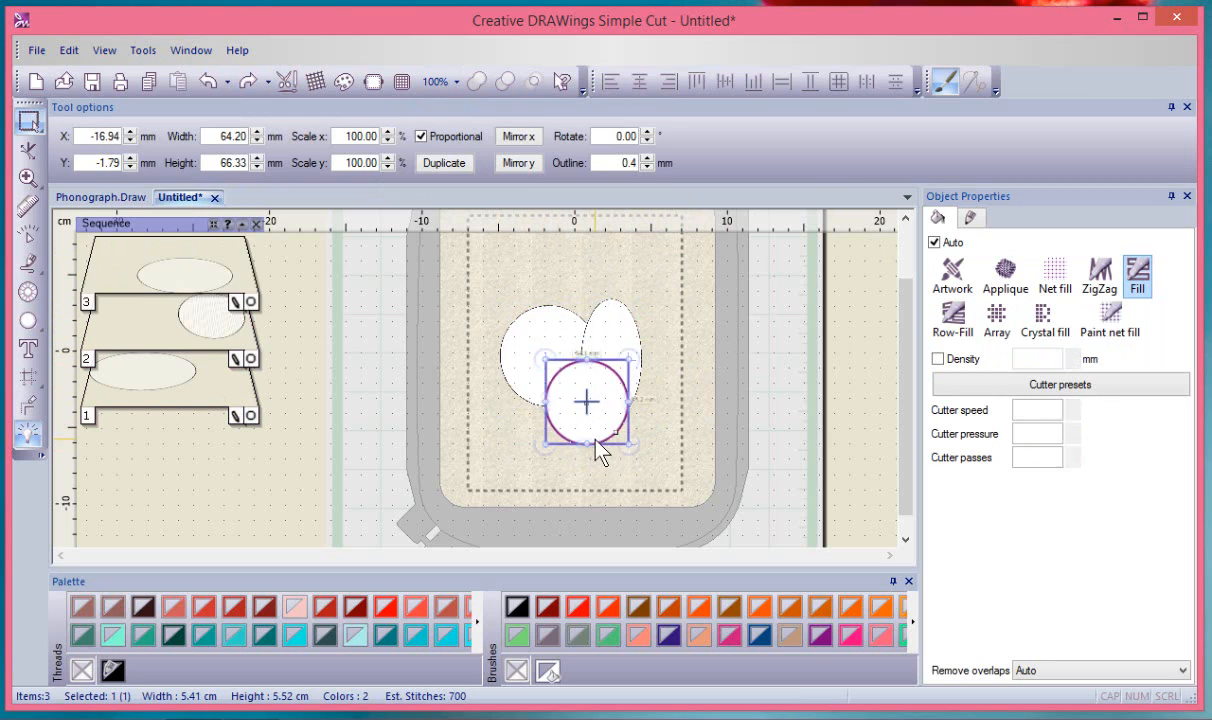
pyautogui.click(676, 324)
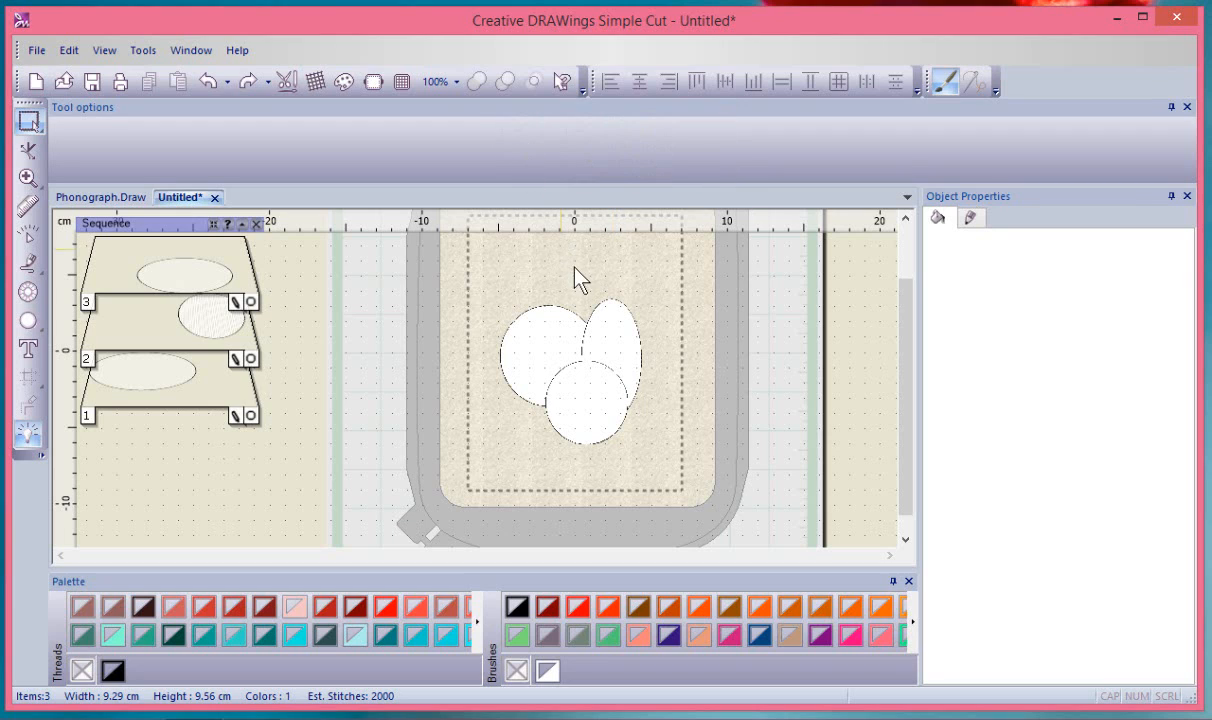
pyautogui.click(549, 328)
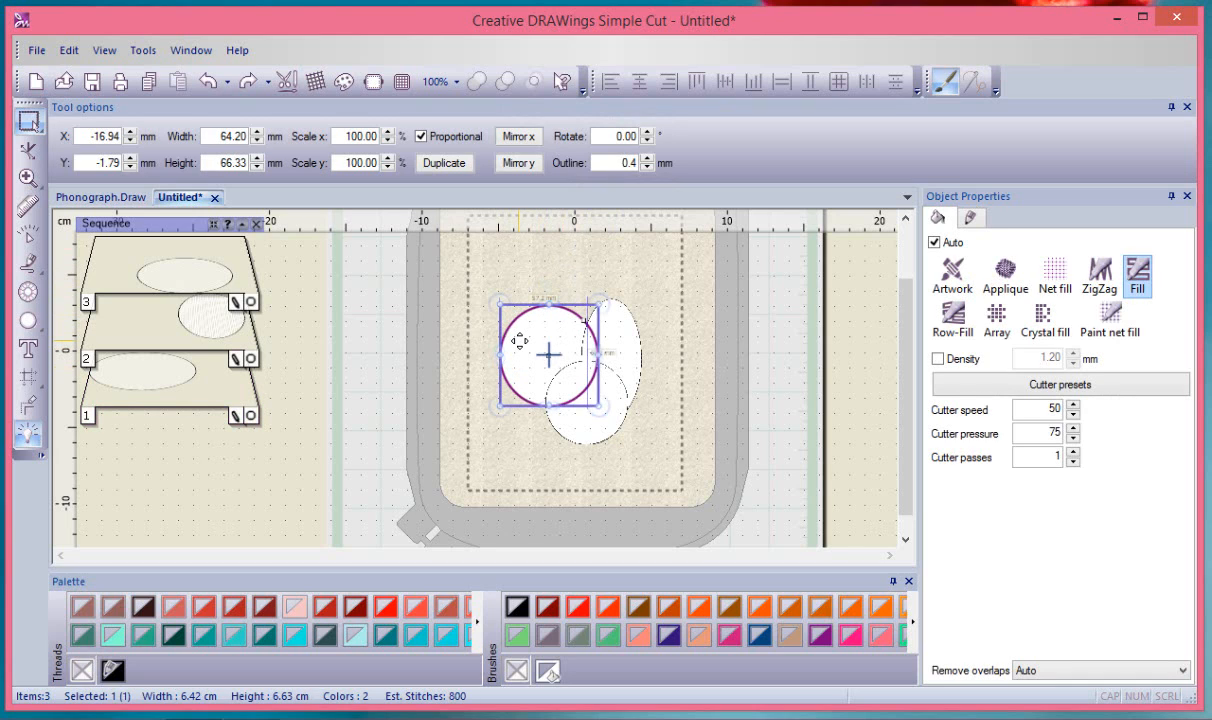
# Add the tall ellipse to the selected left circle and zoom in
pyautogui.keyDown('shift'); pyautogui.click(628, 325); pyautogui.keyUp('shift')
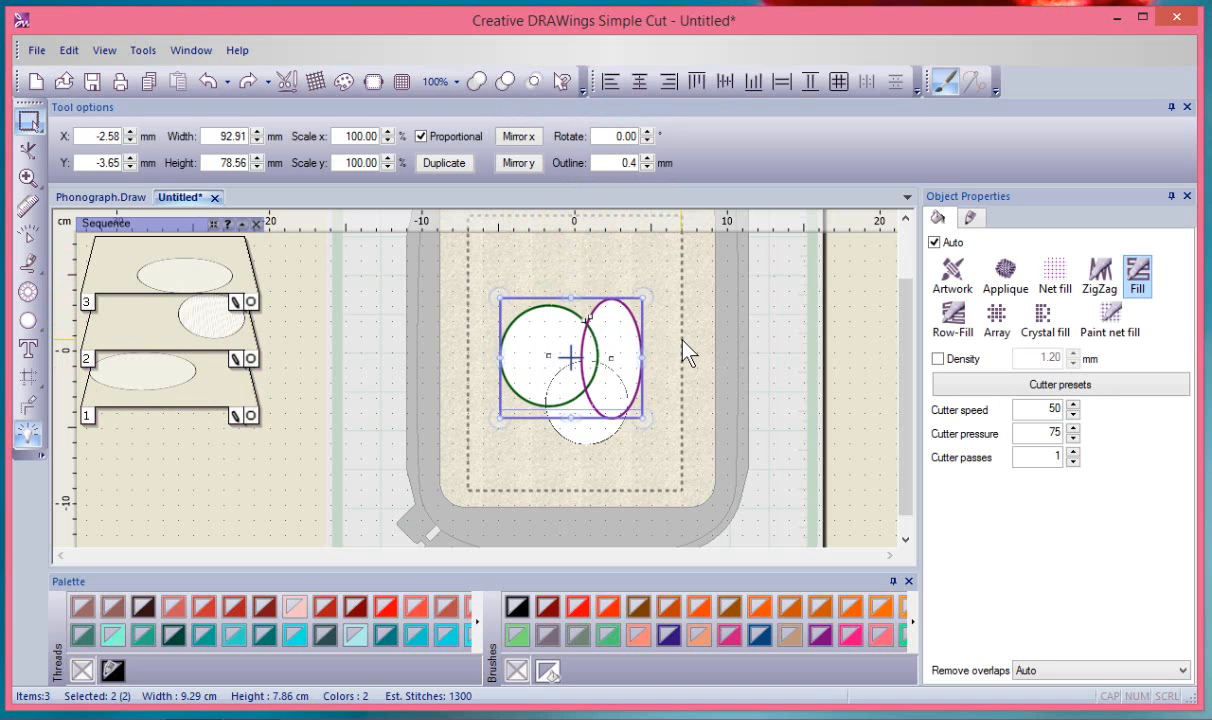
pyautogui.scroll(1, 686, 352)
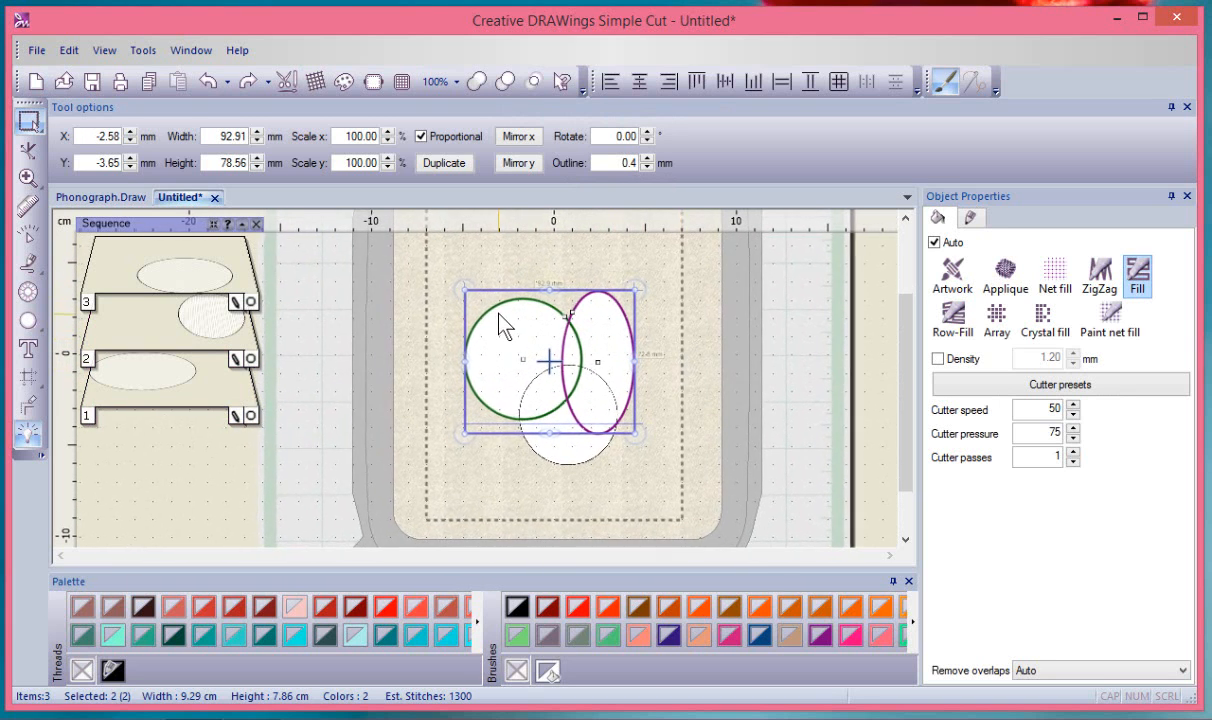
pyautogui.scroll(1, 503, 325)
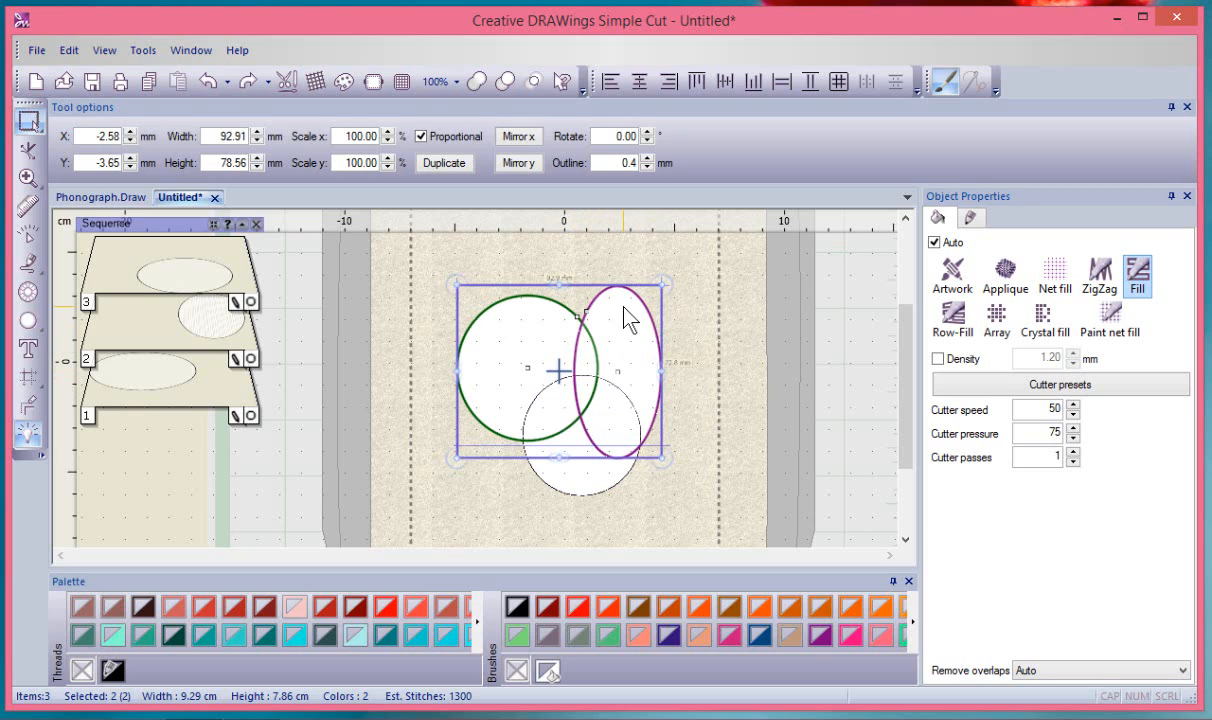
pyautogui.click(508, 85)
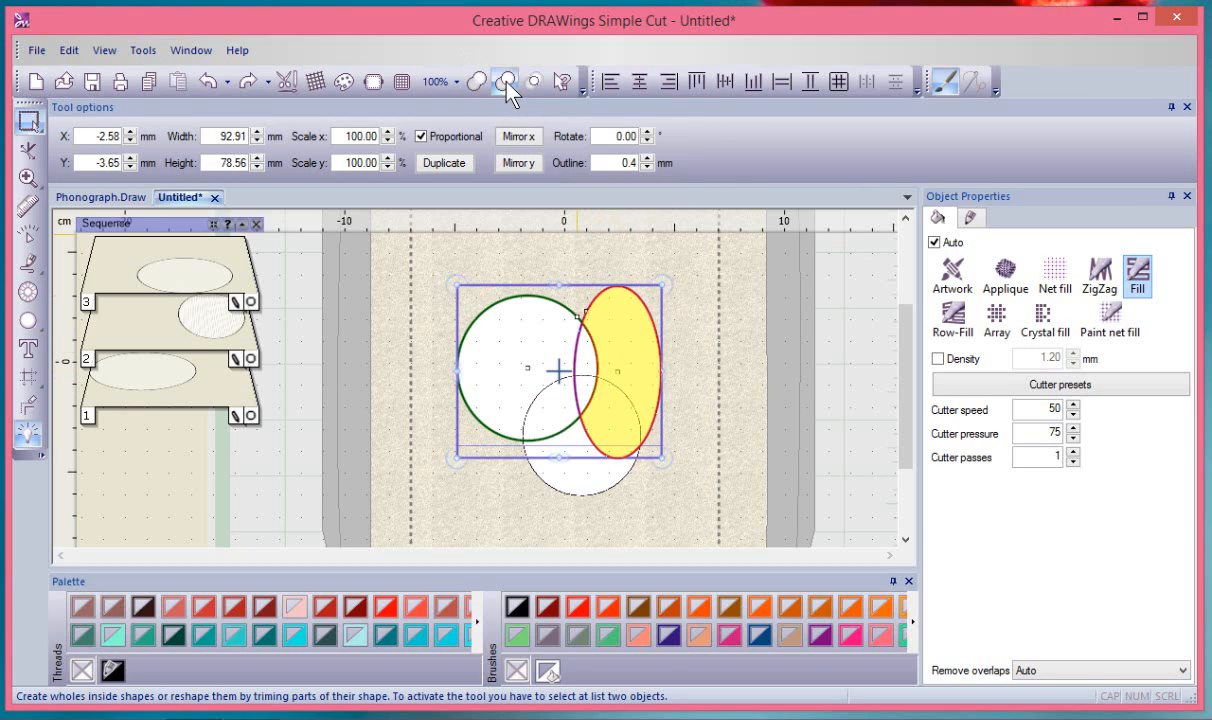
pyautogui.click(693, 292)
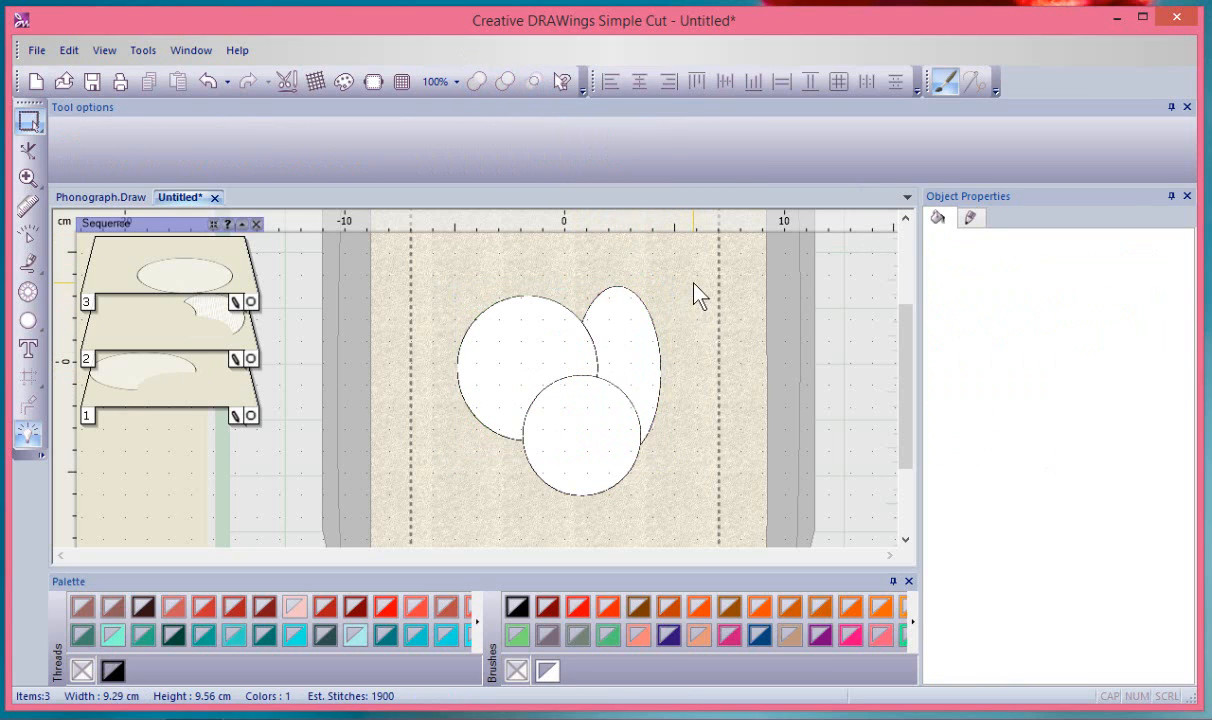
pyautogui.click(631, 337)
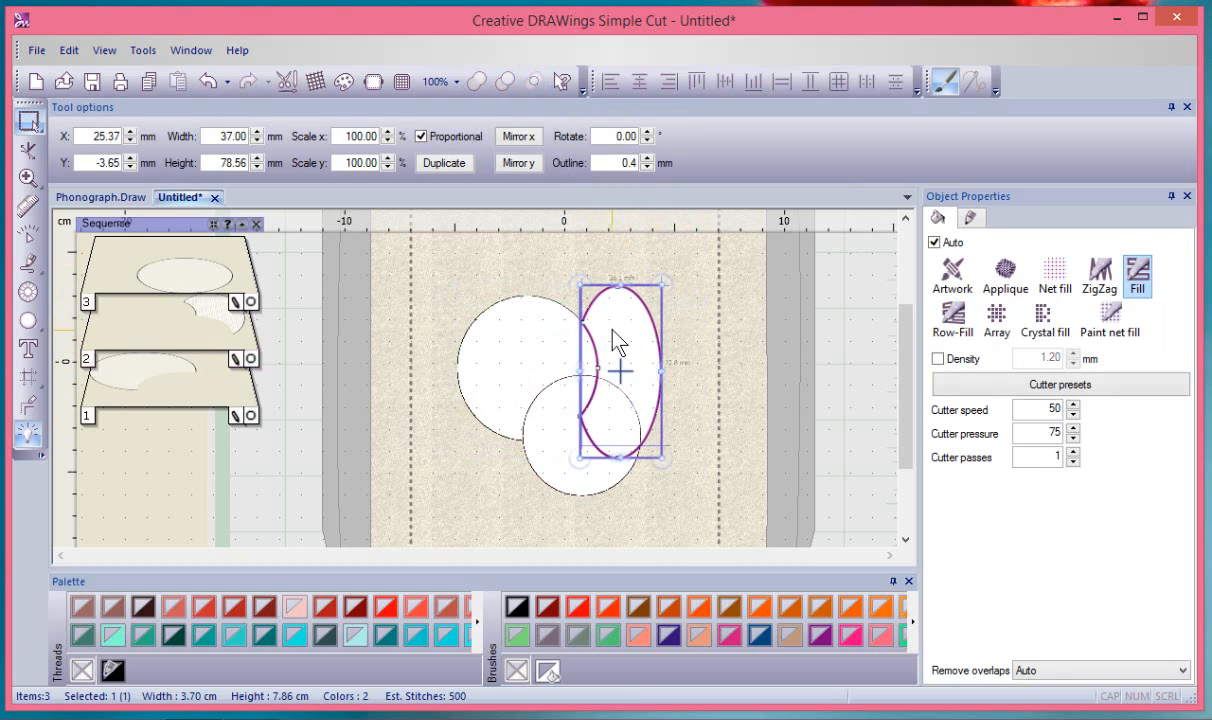
pyautogui.moveTo(619, 343); pyautogui.dragTo(667, 319)
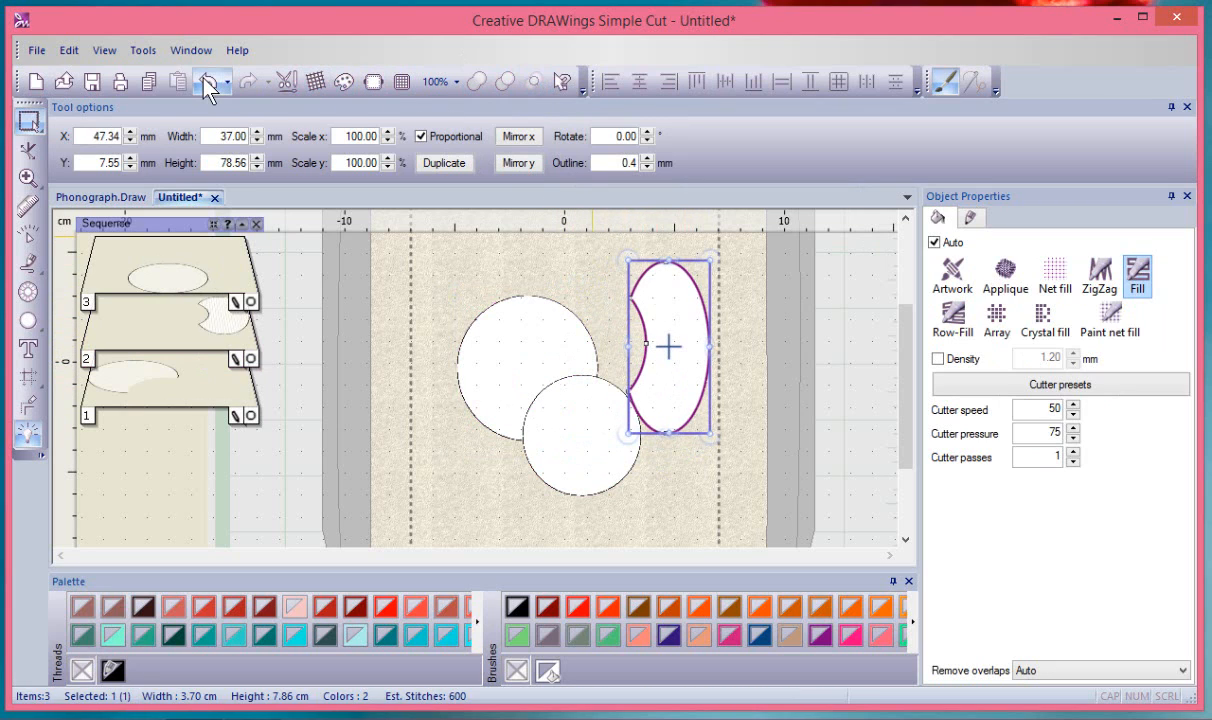
pyautogui.click(208, 82)
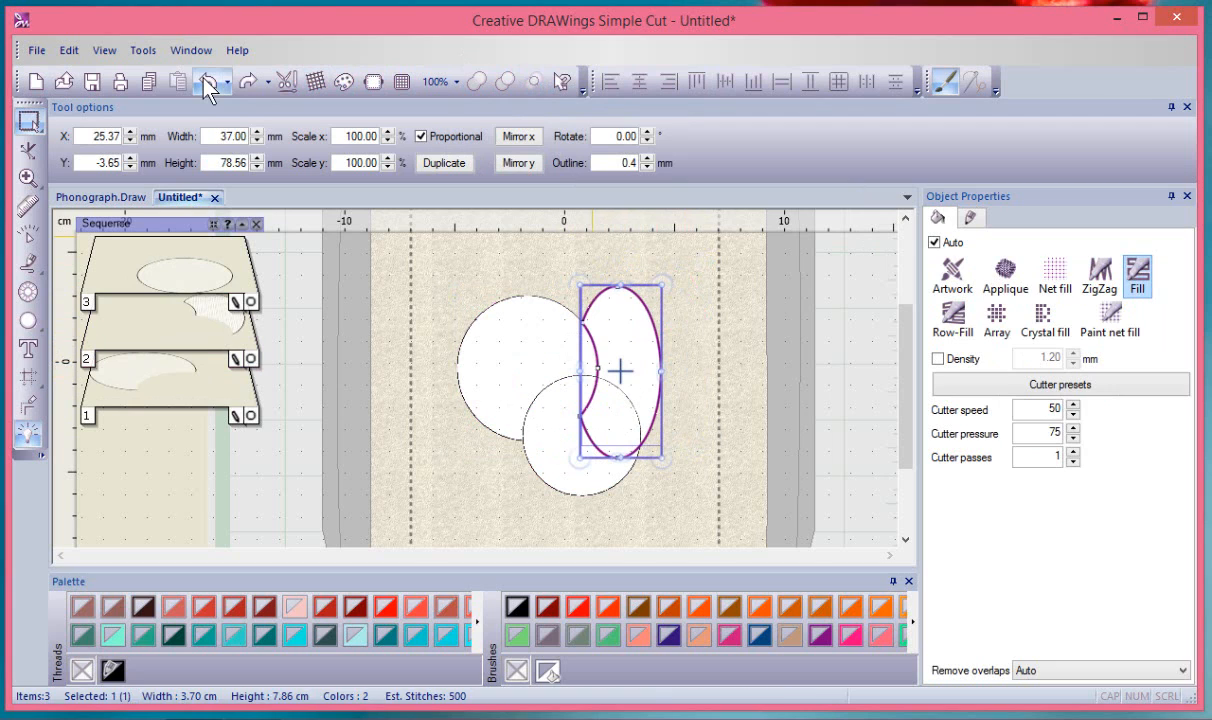
pyautogui.click(208, 82)
pyautogui.click(690, 313)
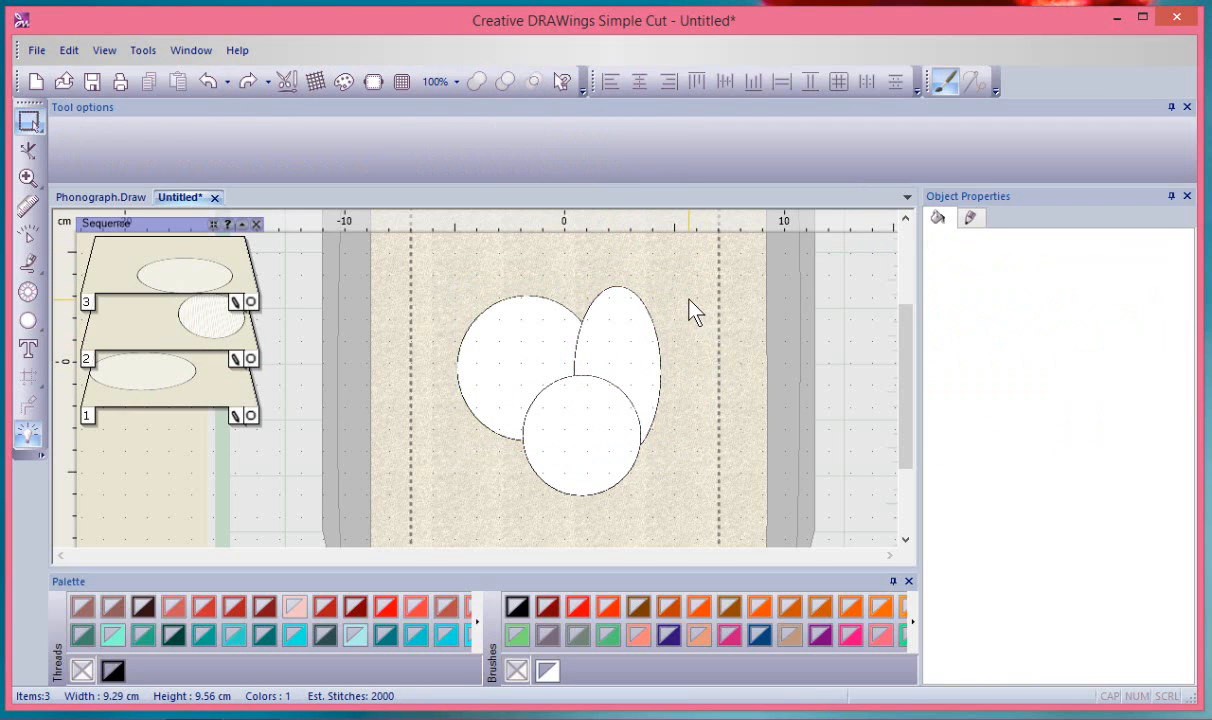
# Select the tall ellipse and the left circle together
pyautogui.click(604, 320)
pyautogui.click(501, 314)
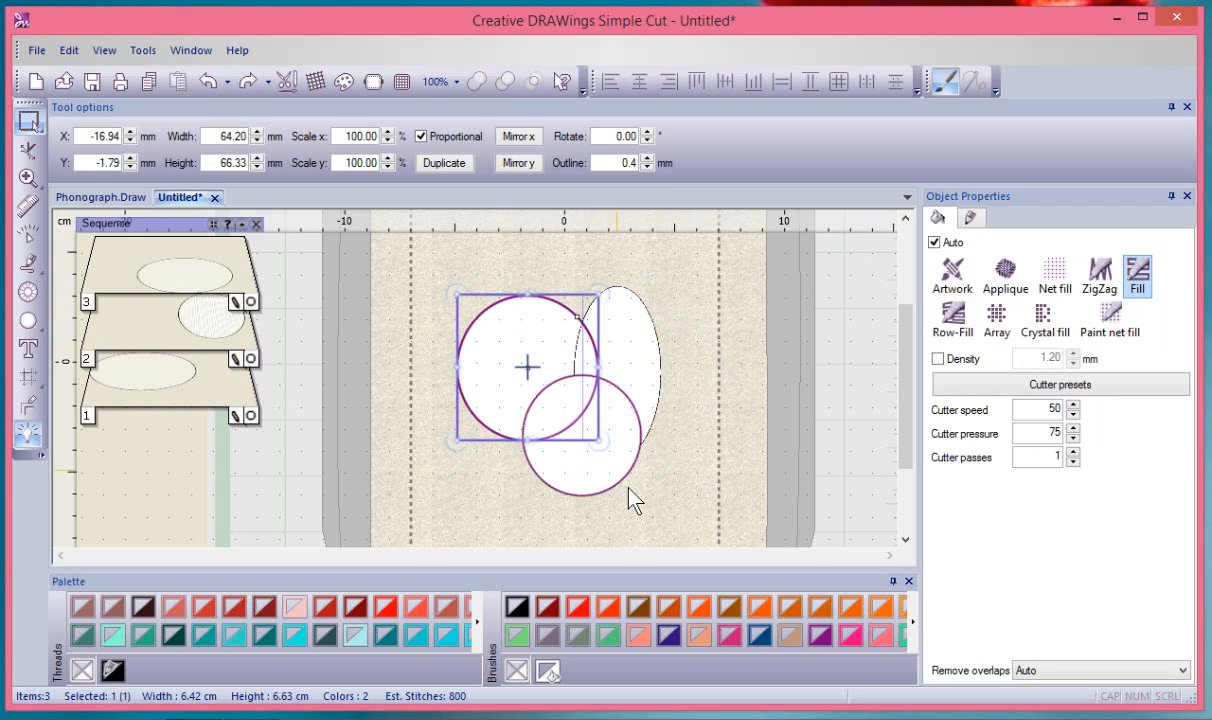
pyautogui.click(597, 465)
pyautogui.click(697, 348)
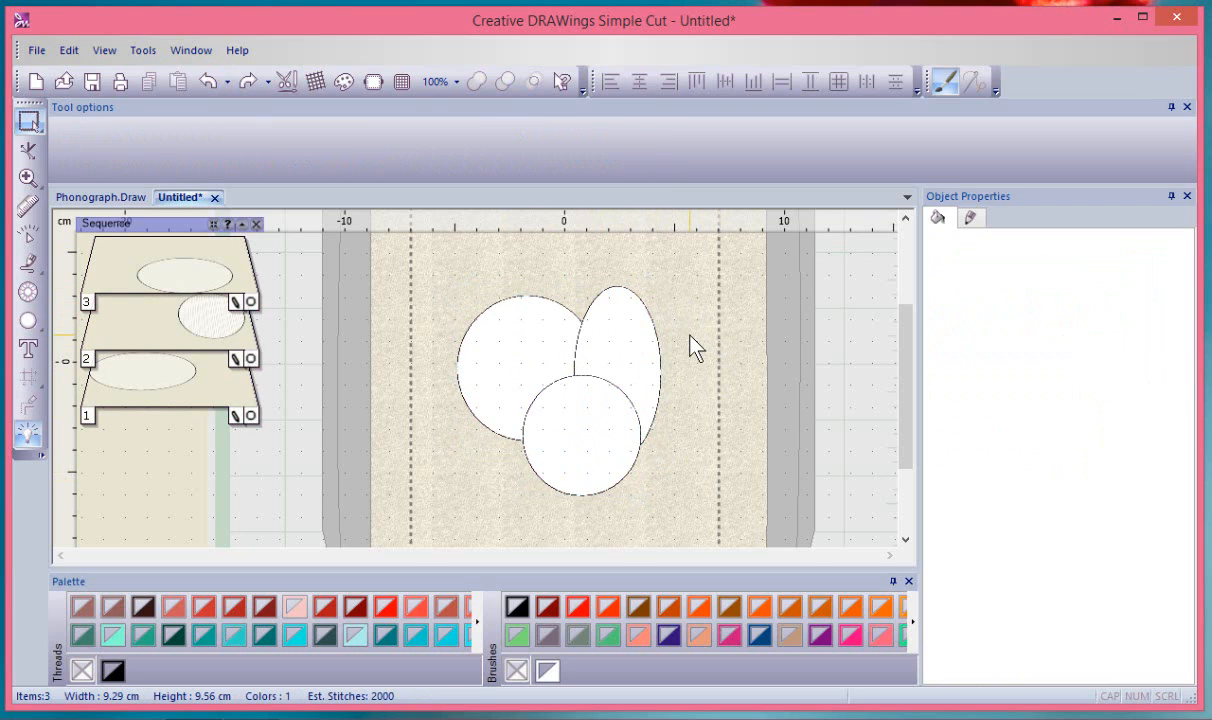
pyautogui.click(639, 315)
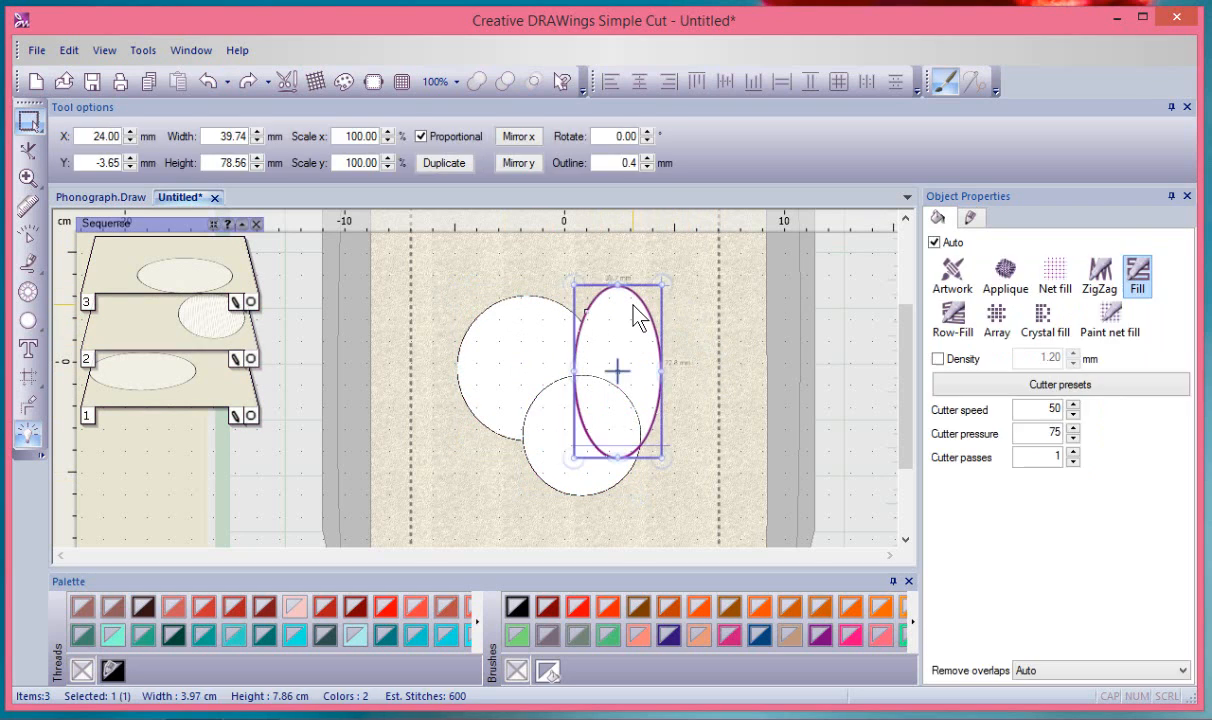
pyautogui.keyDown('shift'); pyautogui.click(513, 320); pyautogui.keyUp('shift')
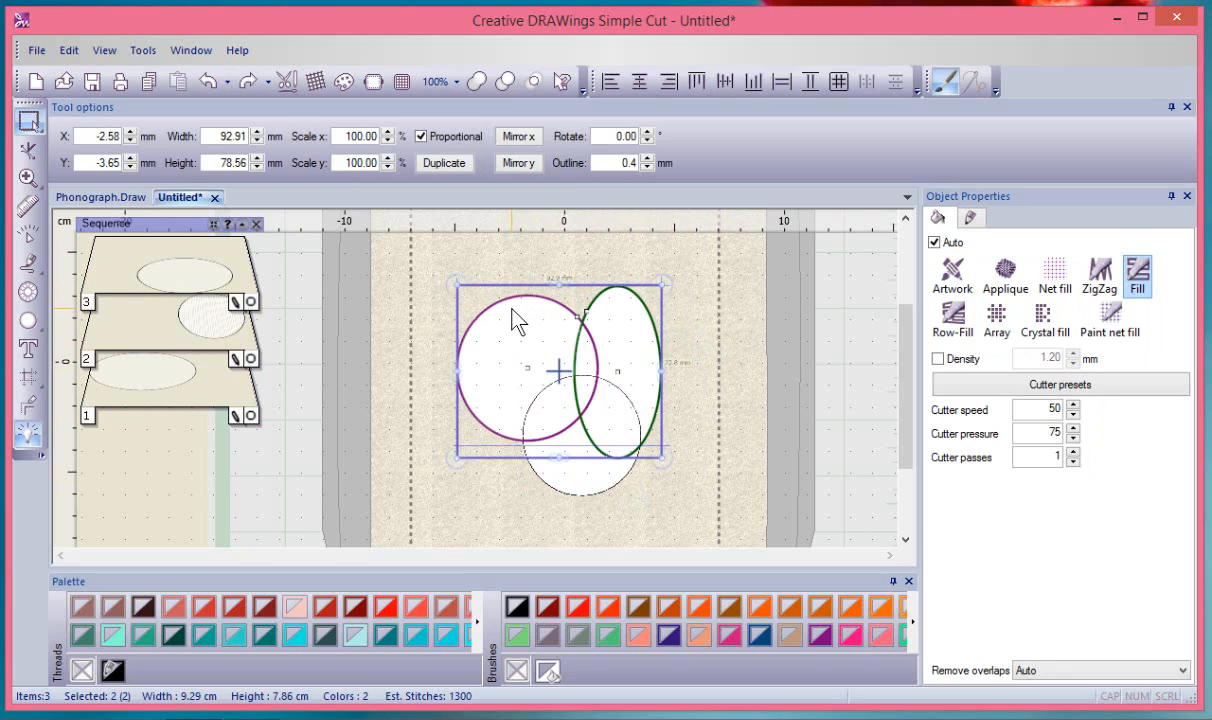
# Trim the left circle against the tall ellipse, then stretch and pull the trimmed piece left
pyautogui.click(507, 80)
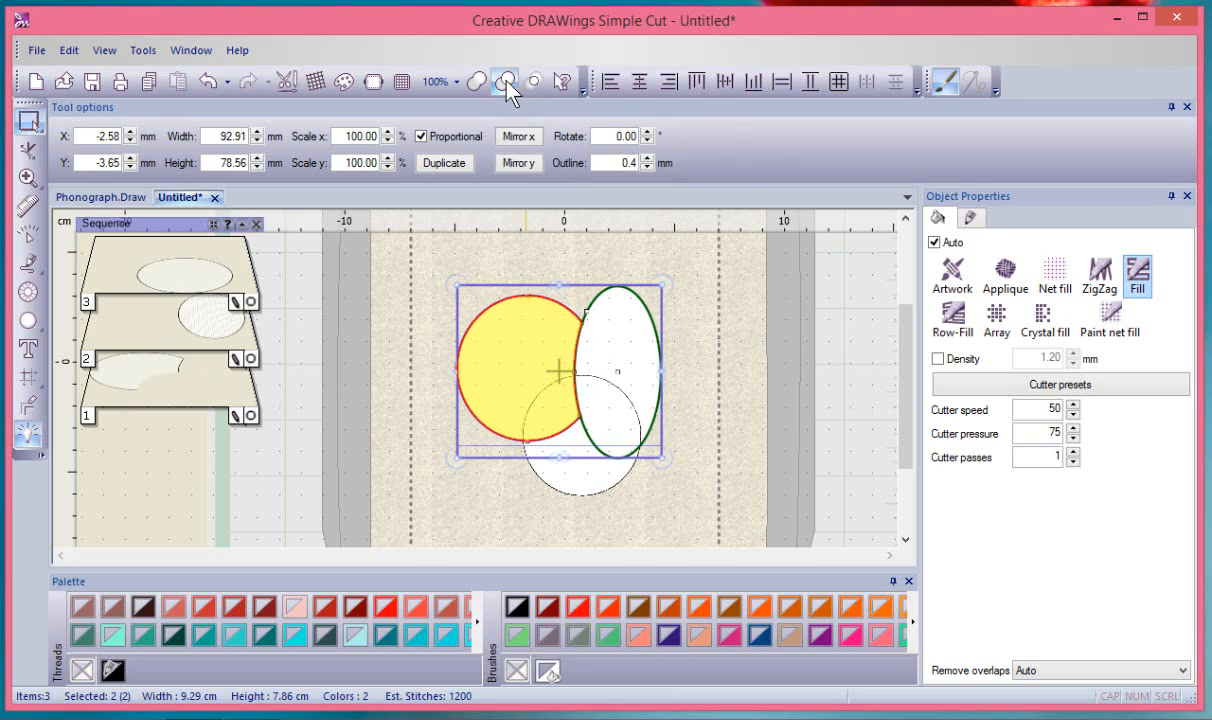
pyautogui.click(613, 257)
pyautogui.click(516, 308)
pyautogui.moveTo(516, 308); pyautogui.dragTo(453, 293)
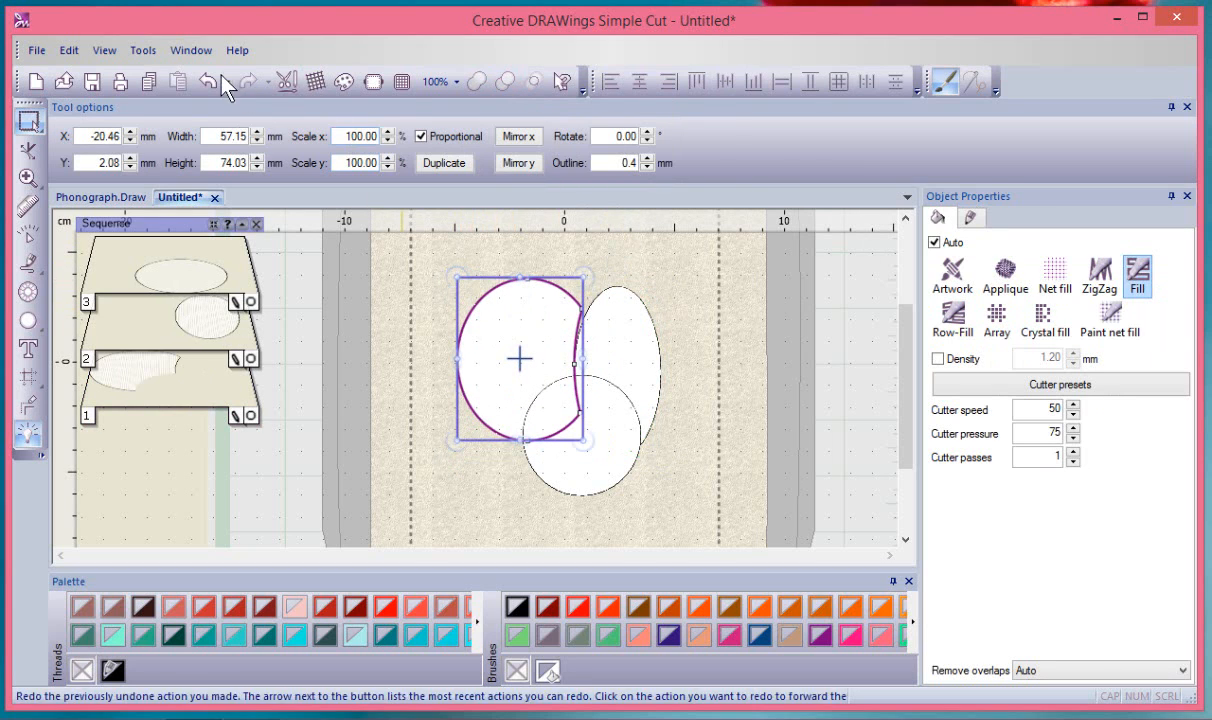
pyautogui.moveTo(496, 354); pyautogui.dragTo(455, 317)
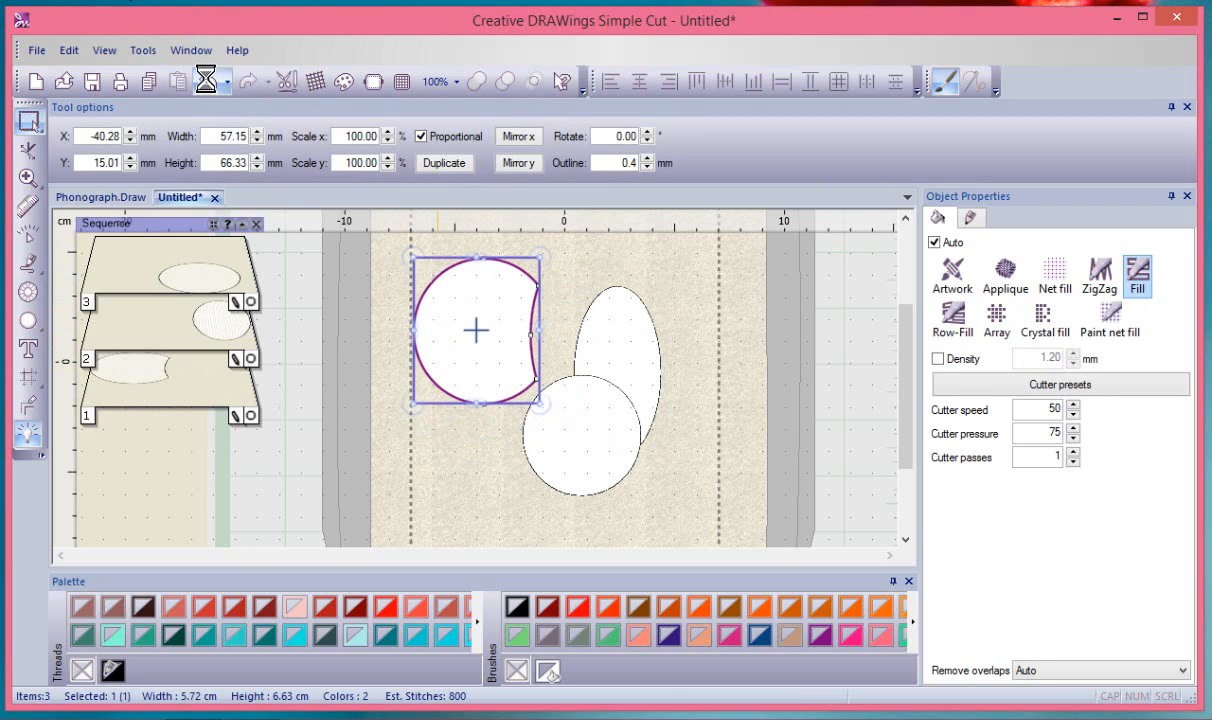
# Undo the move and the trim, then deselect all shapes
pyautogui.click(207, 83)
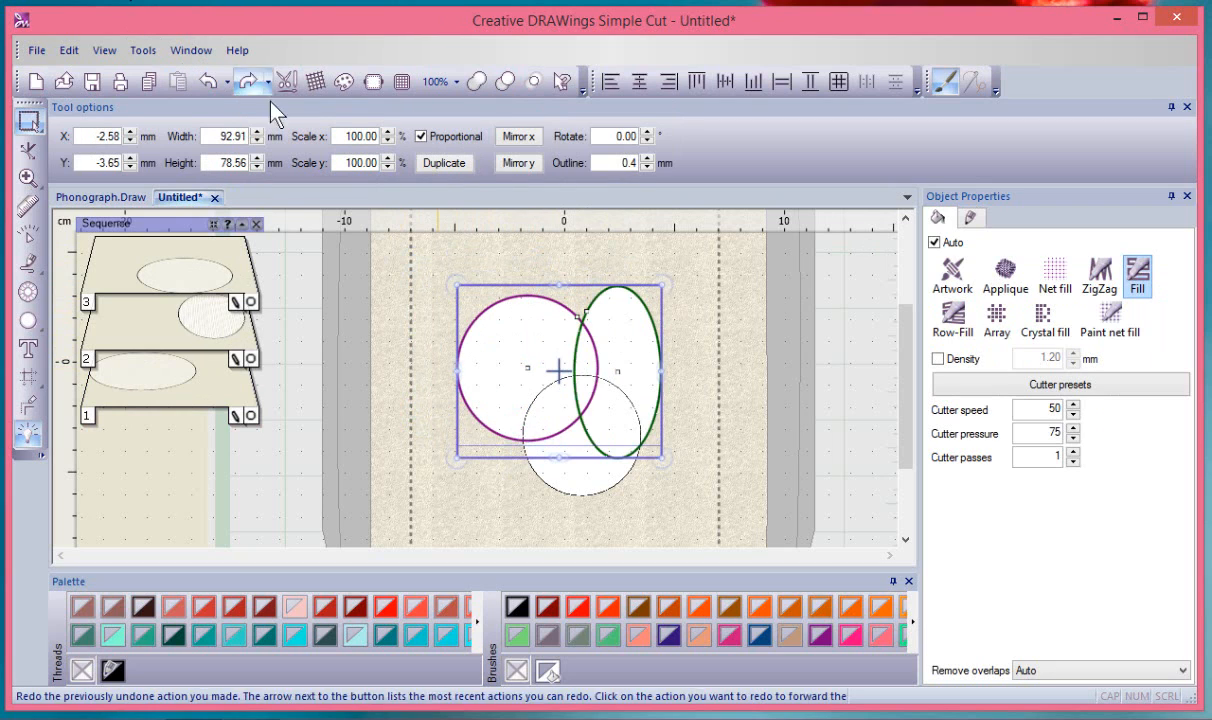
pyautogui.click(703, 268)
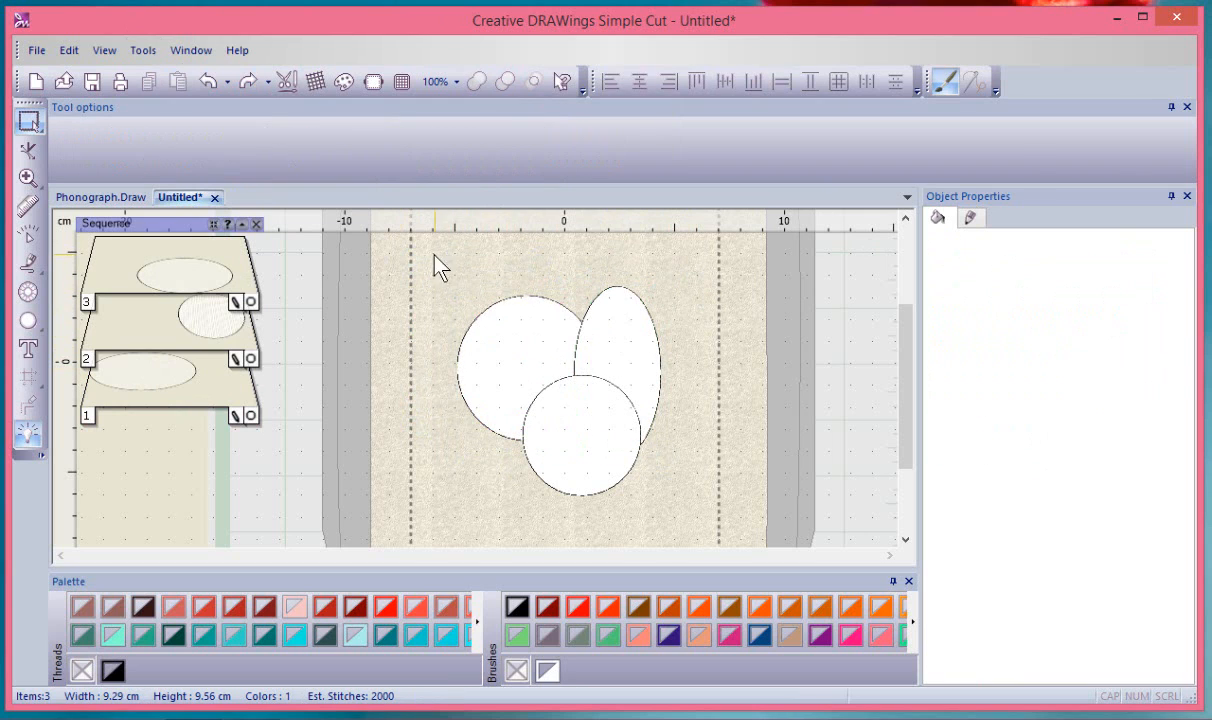
pyautogui.moveTo(440, 268); pyautogui.dragTo(615, 345)
# Select all three shapes, trim the bottom circle into a crescent, then select the crescent
pyautogui.click(492, 296)
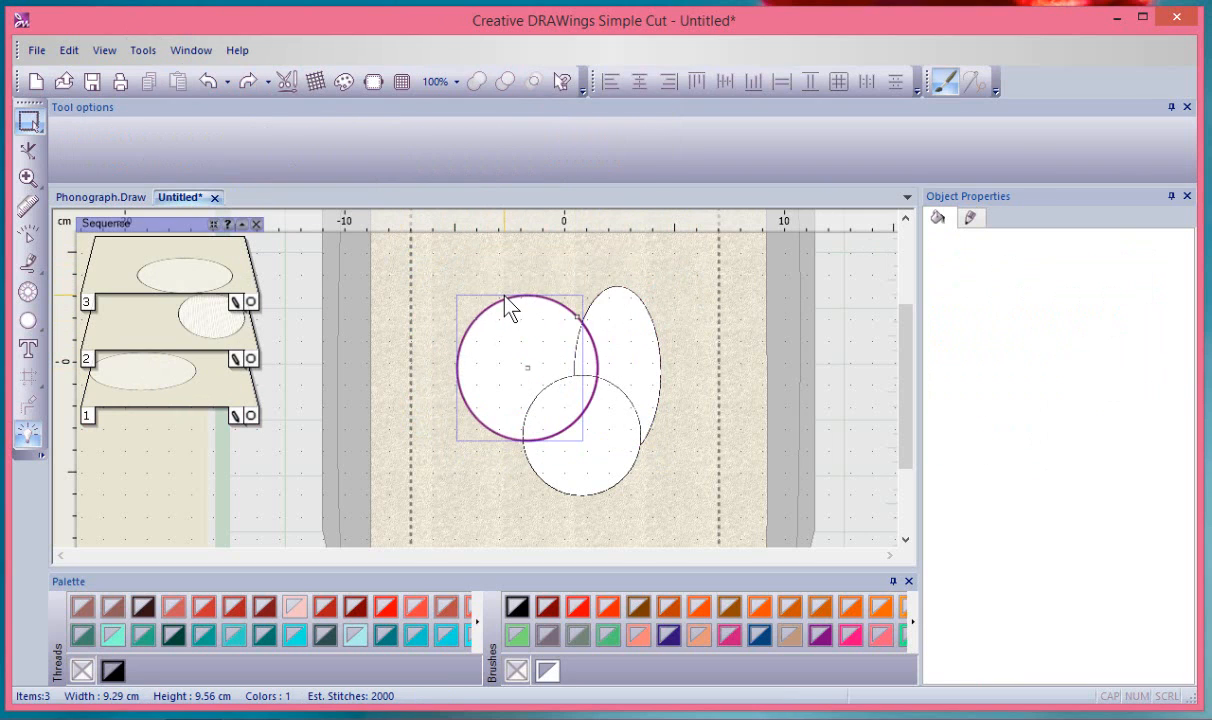
pyautogui.keyDown('shift'); pyautogui.click(650, 320); pyautogui.keyUp('shift')
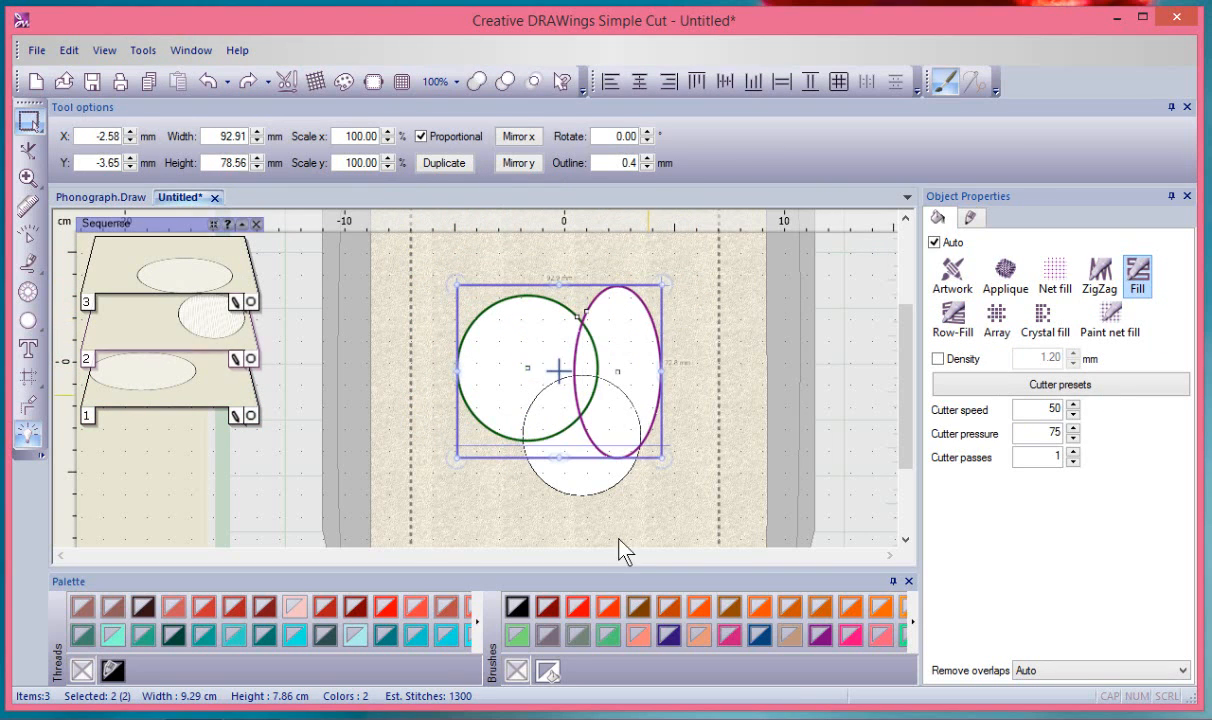
pyautogui.keyDown('shift'); pyautogui.click(592, 493); pyautogui.keyUp('shift')
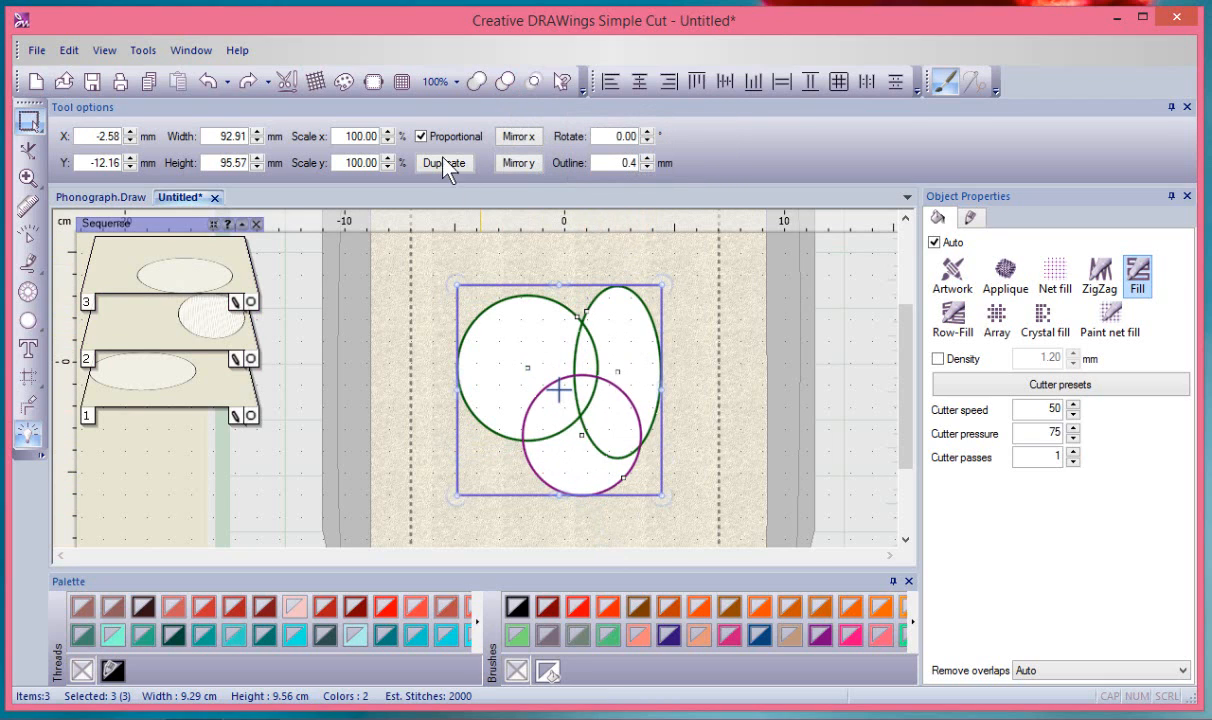
pyautogui.click(501, 82)
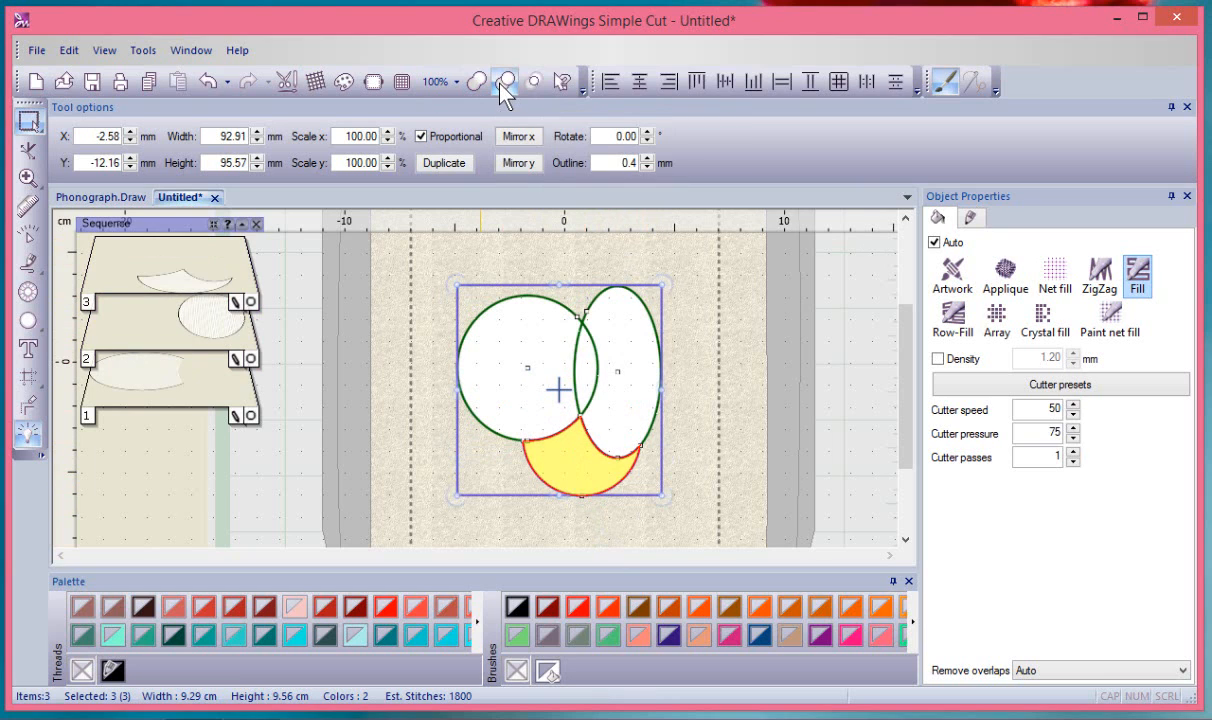
pyautogui.click(705, 335)
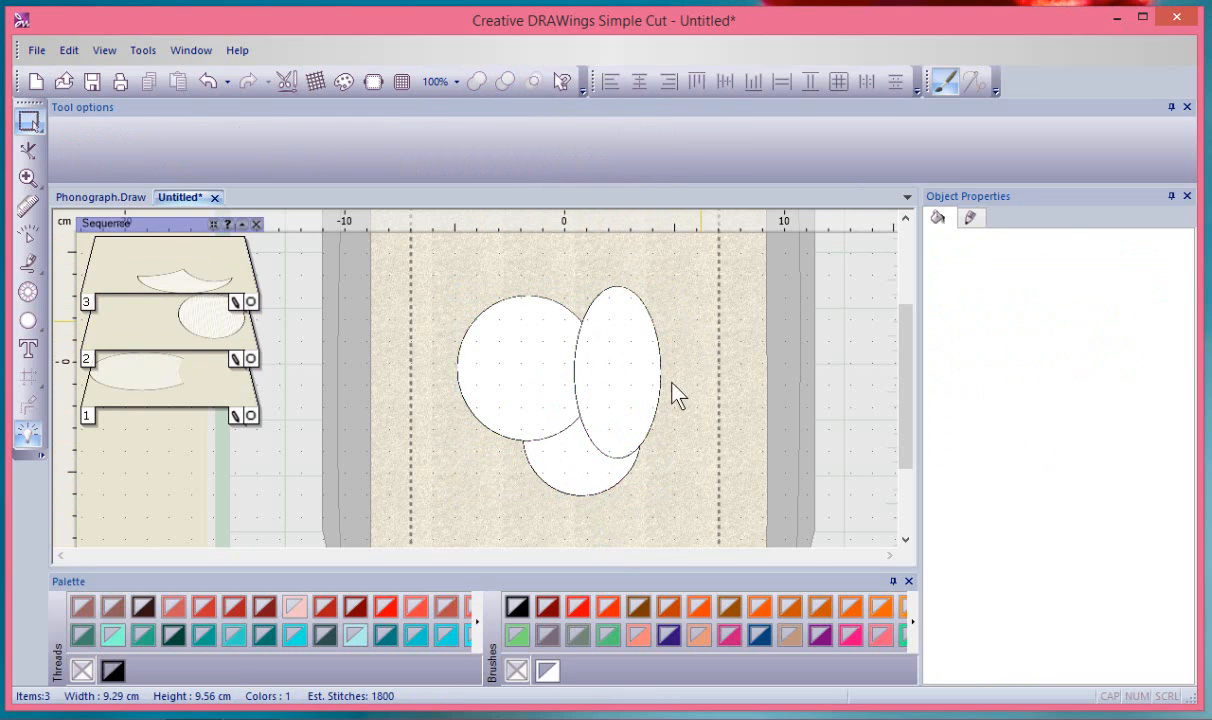
pyautogui.click(561, 478)
# Drag the crescent down-left, then undo both the move and the trim
pyautogui.moveTo(561, 483); pyautogui.dragTo(537, 510)
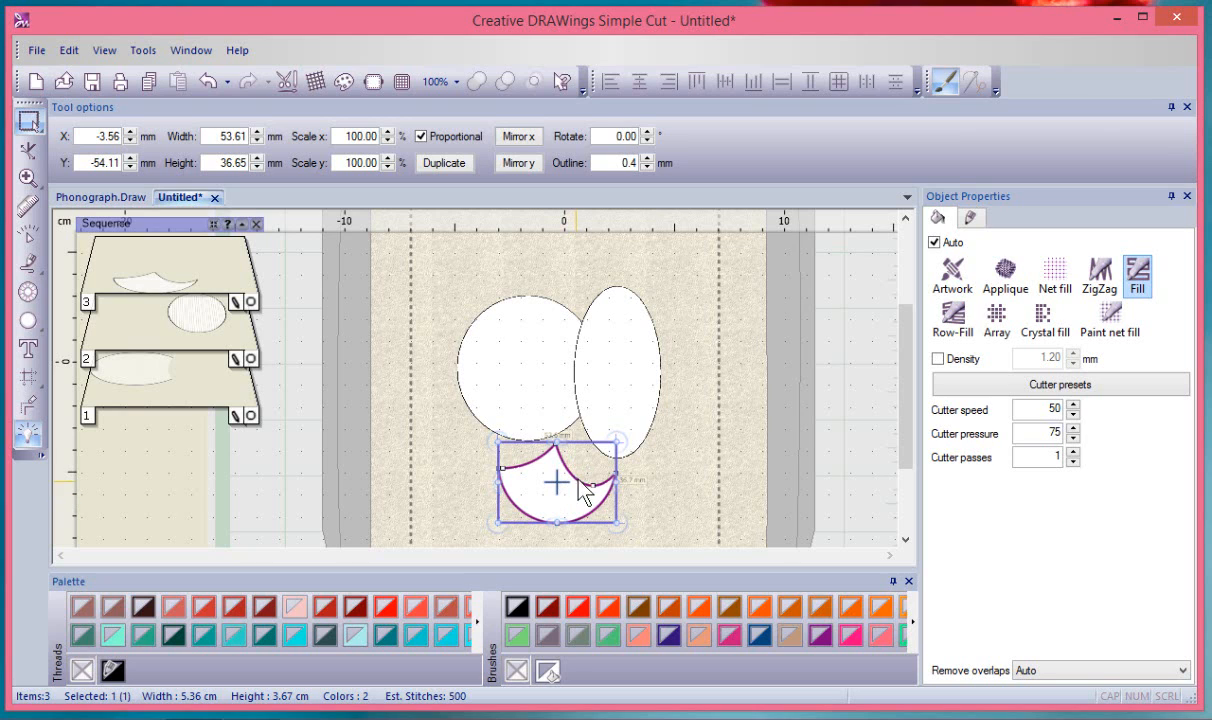
pyautogui.click(206, 82)
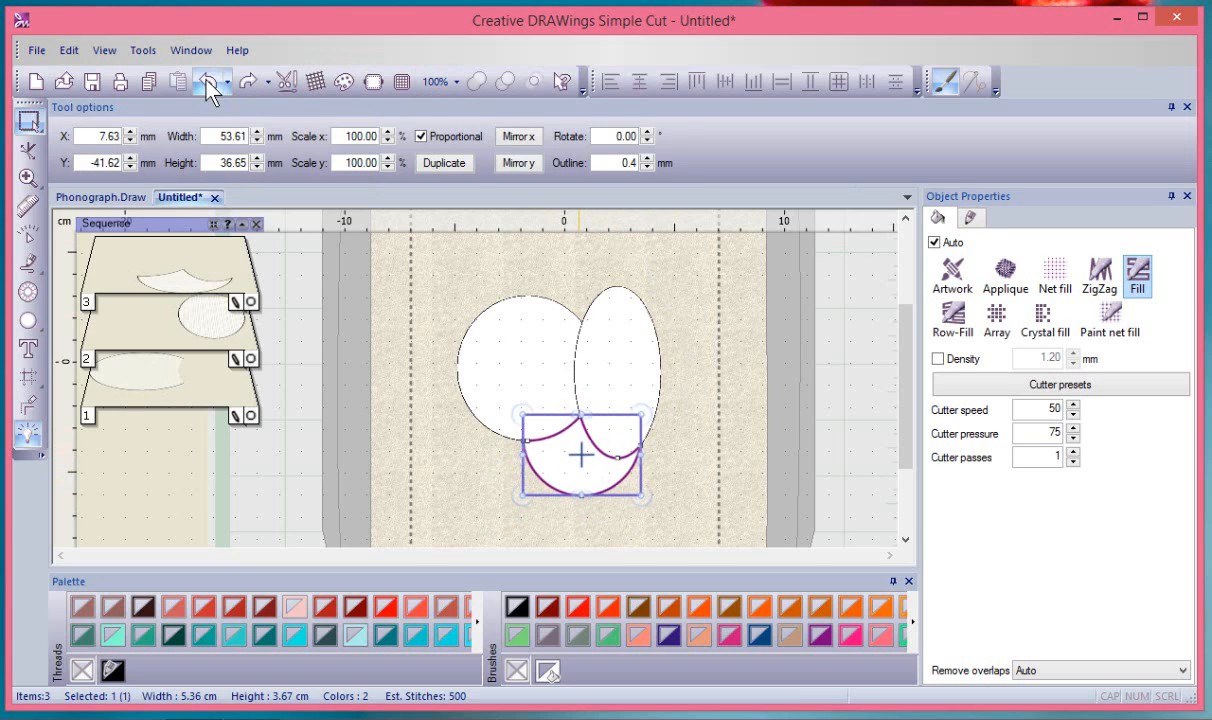
pyautogui.click(209, 84)
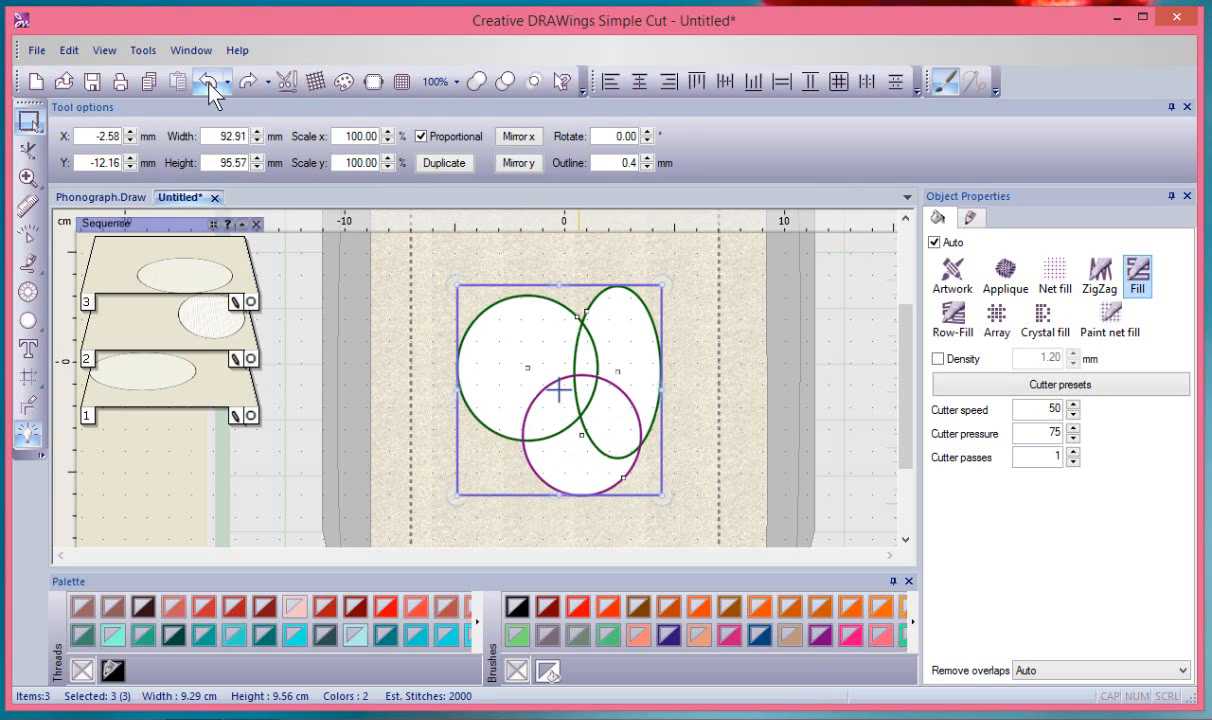
pyautogui.click(695, 344)
pyautogui.click(655, 326)
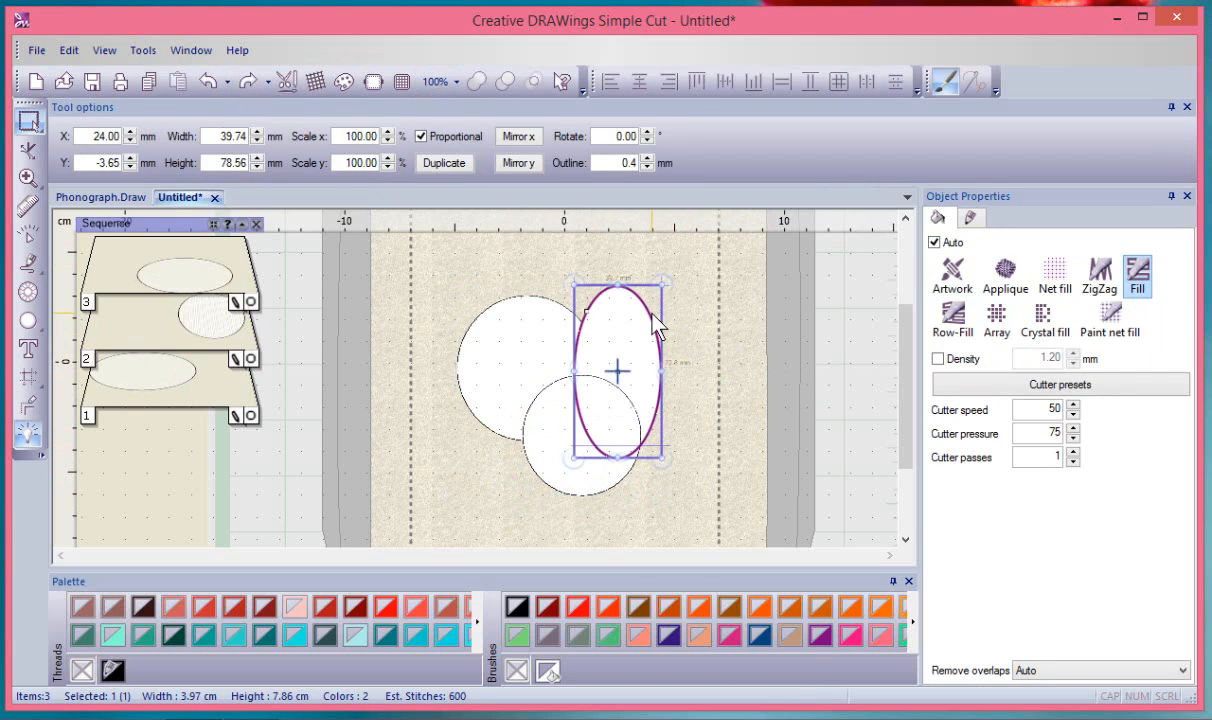
pyautogui.keyDown('shift'); pyautogui.click(543, 479); pyautogui.keyUp('shift')
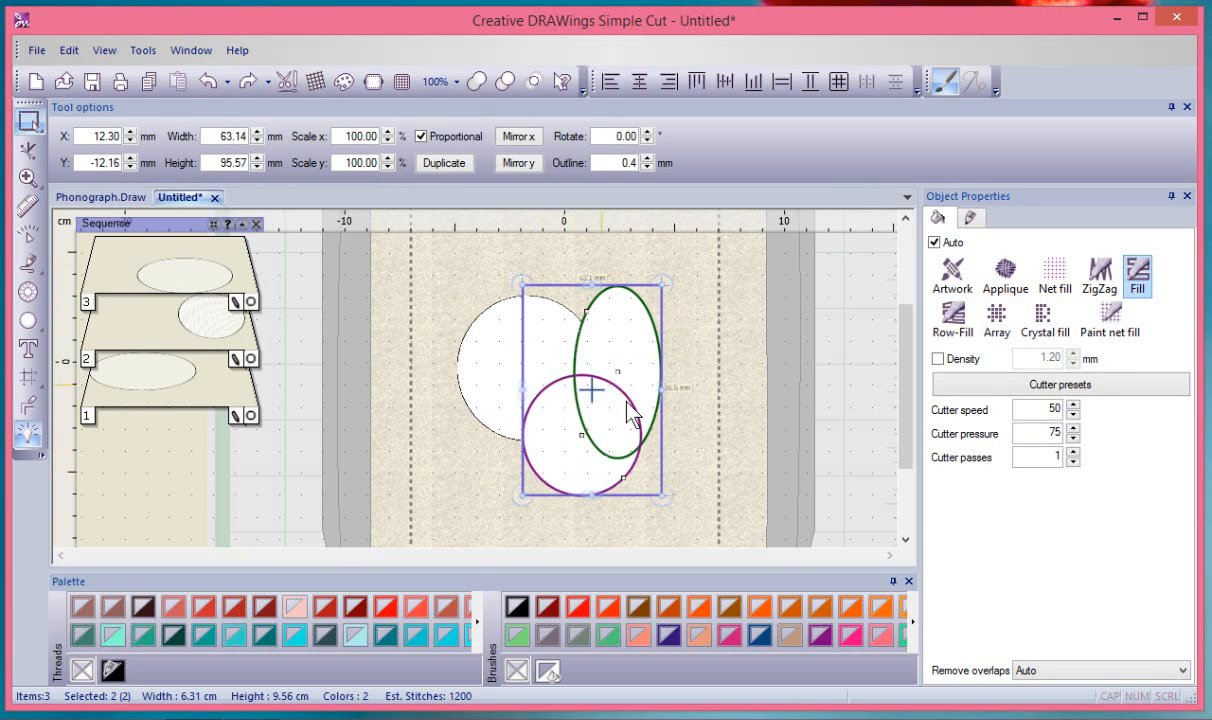
pyautogui.click(507, 82)
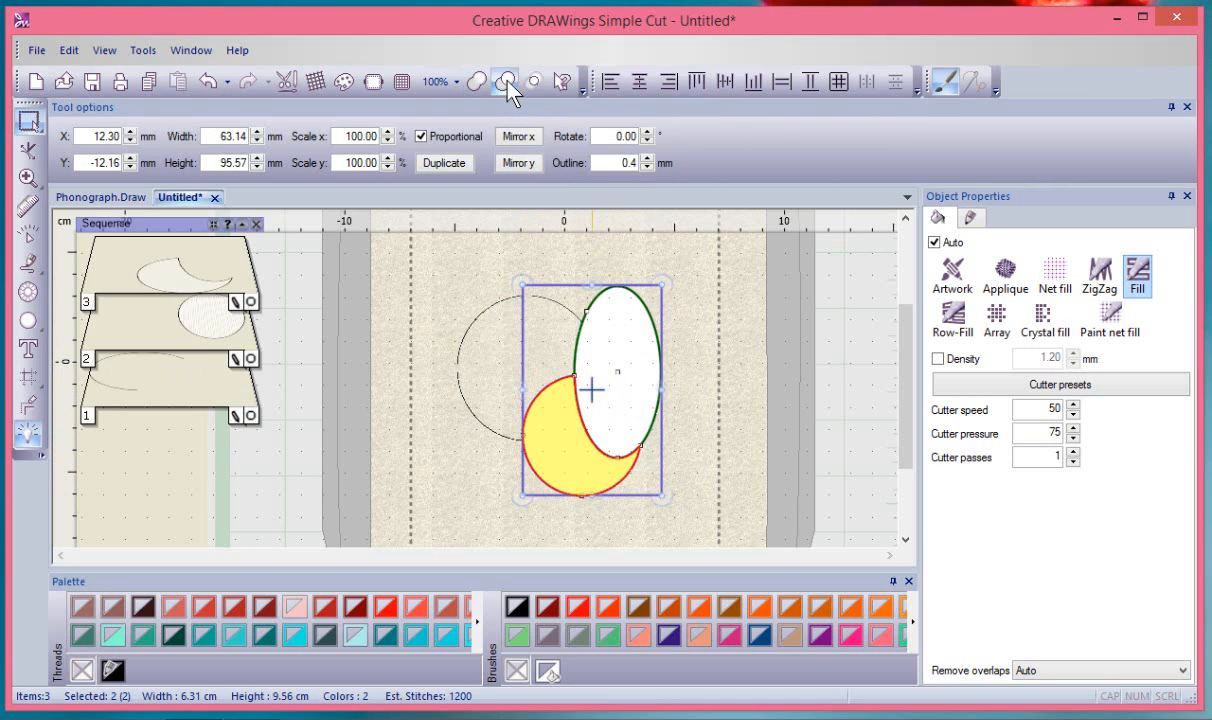
pyautogui.click(700, 308)
pyautogui.click(541, 476)
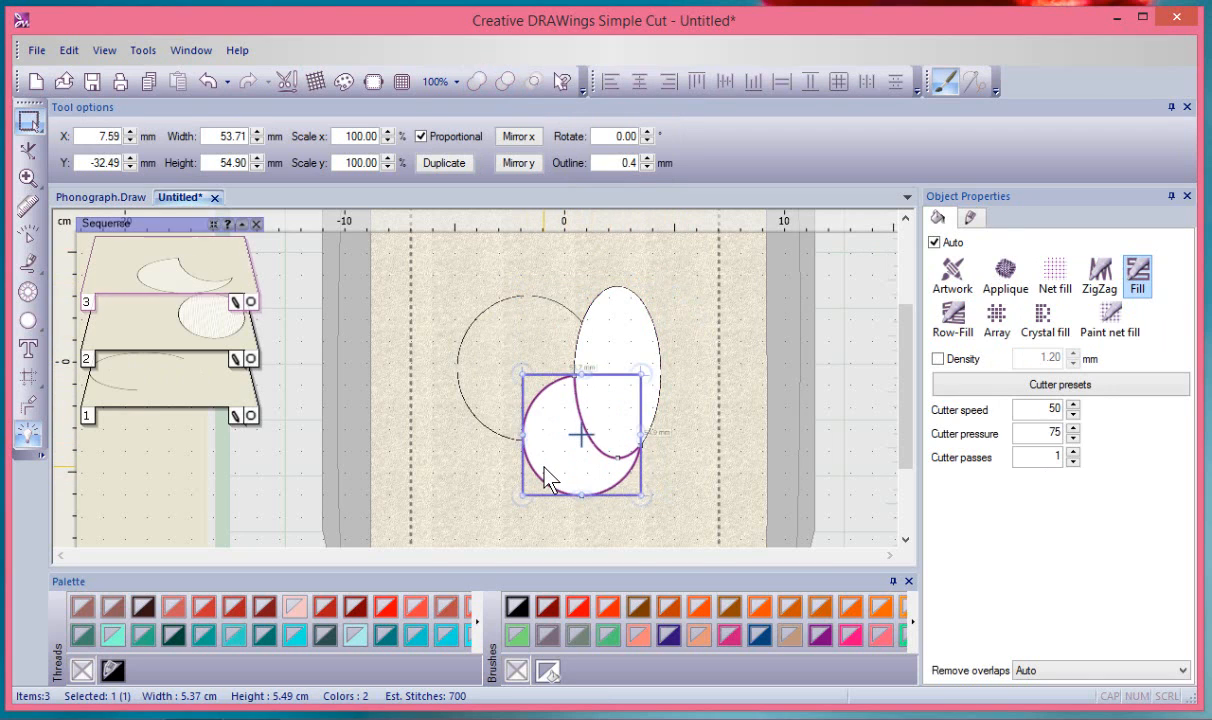
pyautogui.moveTo(541, 476); pyautogui.dragTo(500, 503)
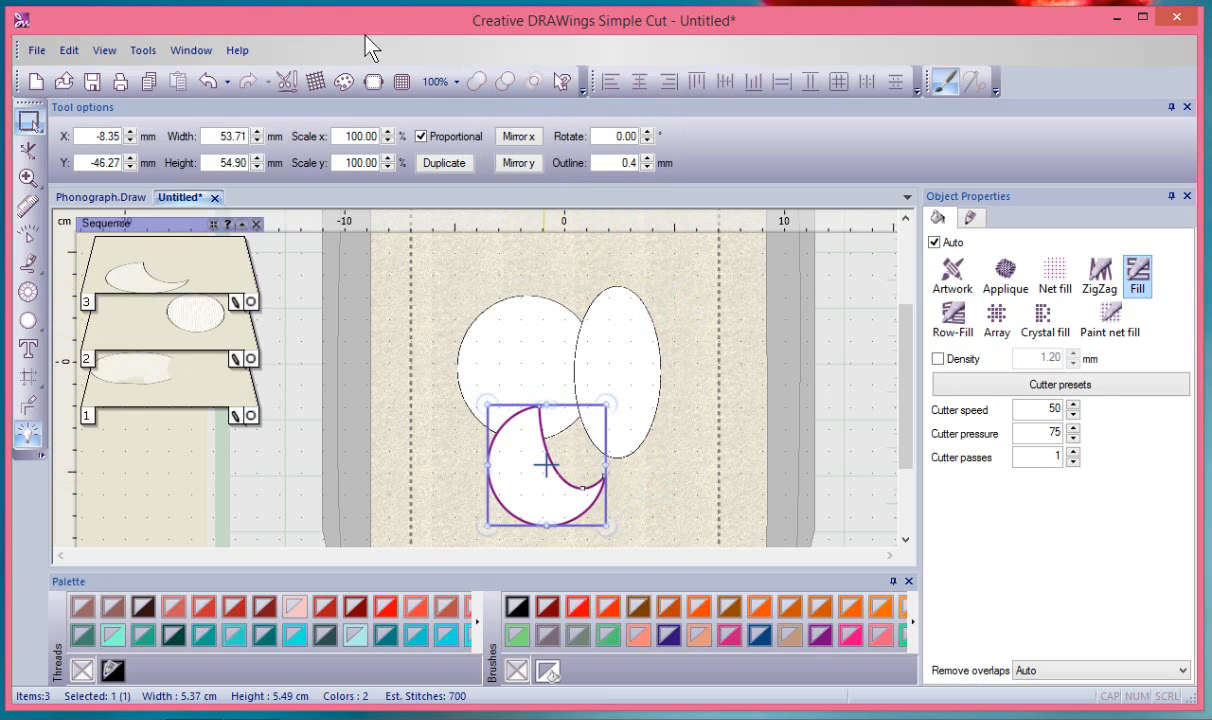
pyautogui.click(214, 80)
pyautogui.click(214, 80)
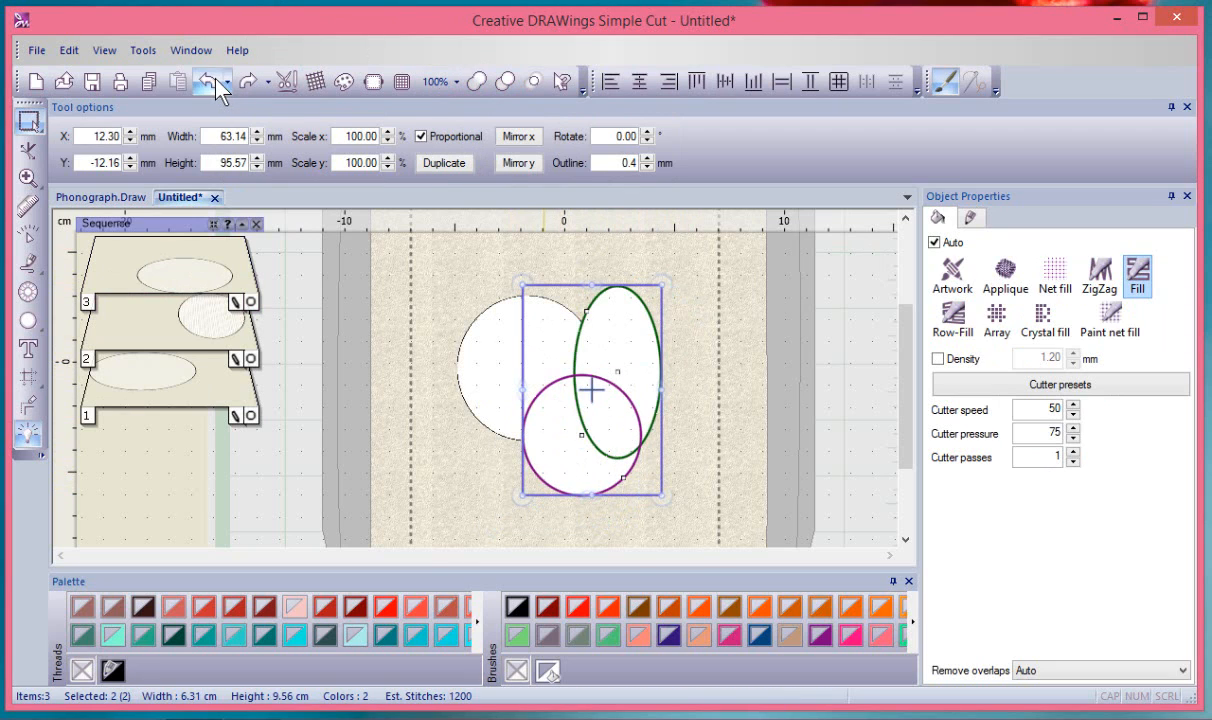
pyautogui.click(699, 317)
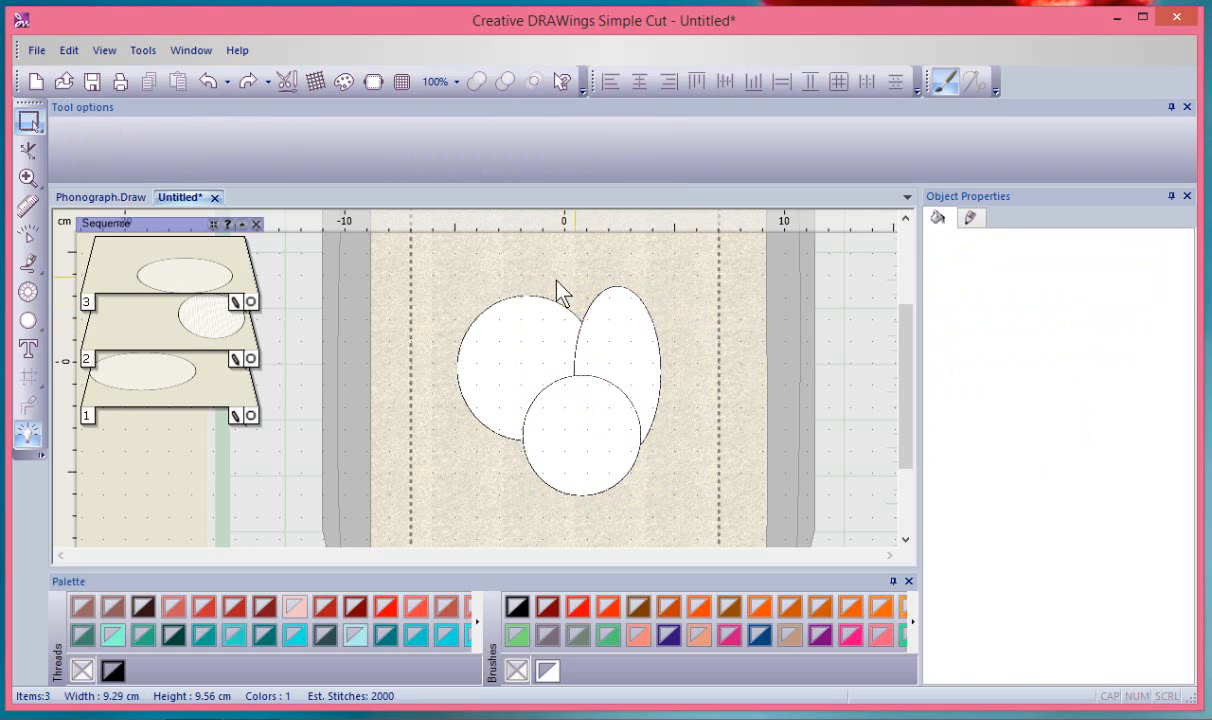
pyautogui.click(637, 311)
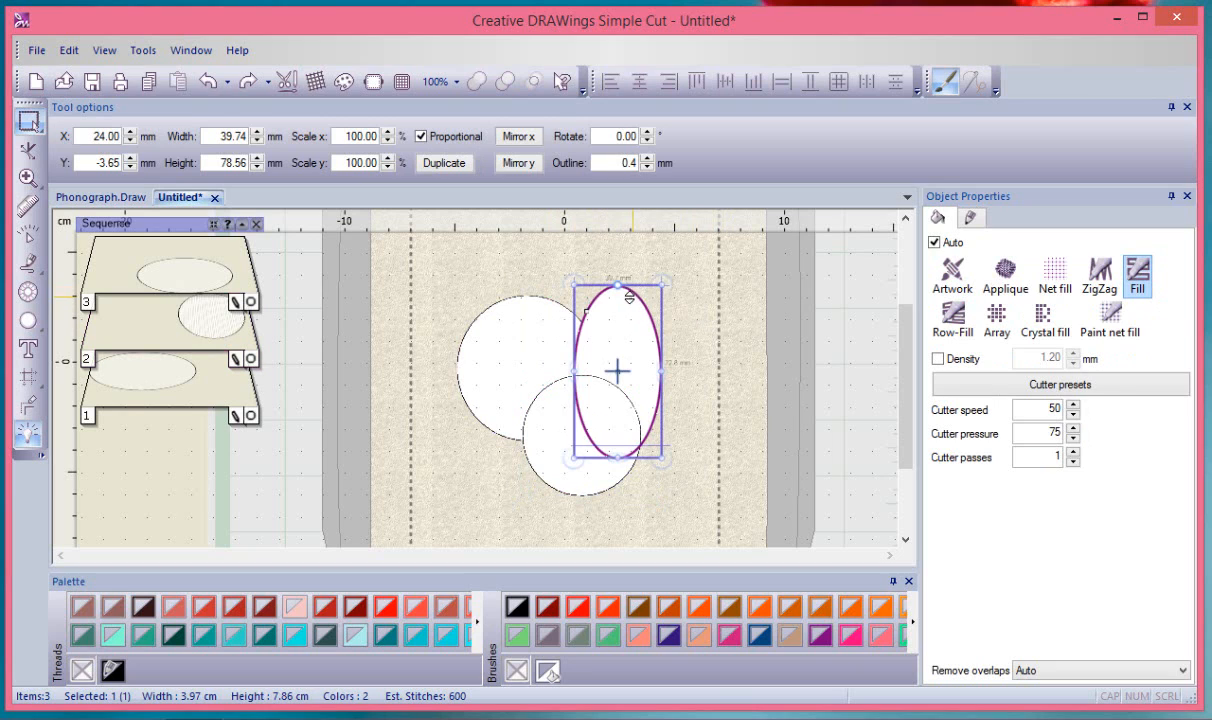
pyautogui.keyDown('shift'); pyautogui.click(527, 302); pyautogui.keyUp('shift')
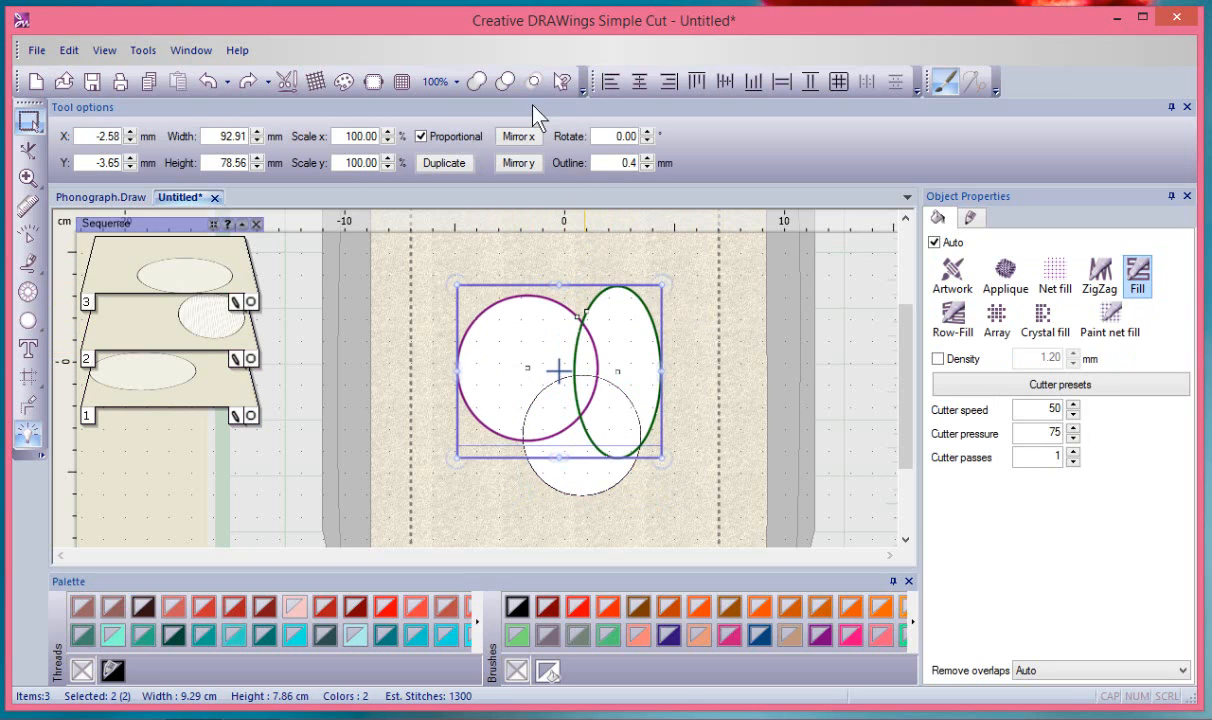
pyautogui.click(503, 81)
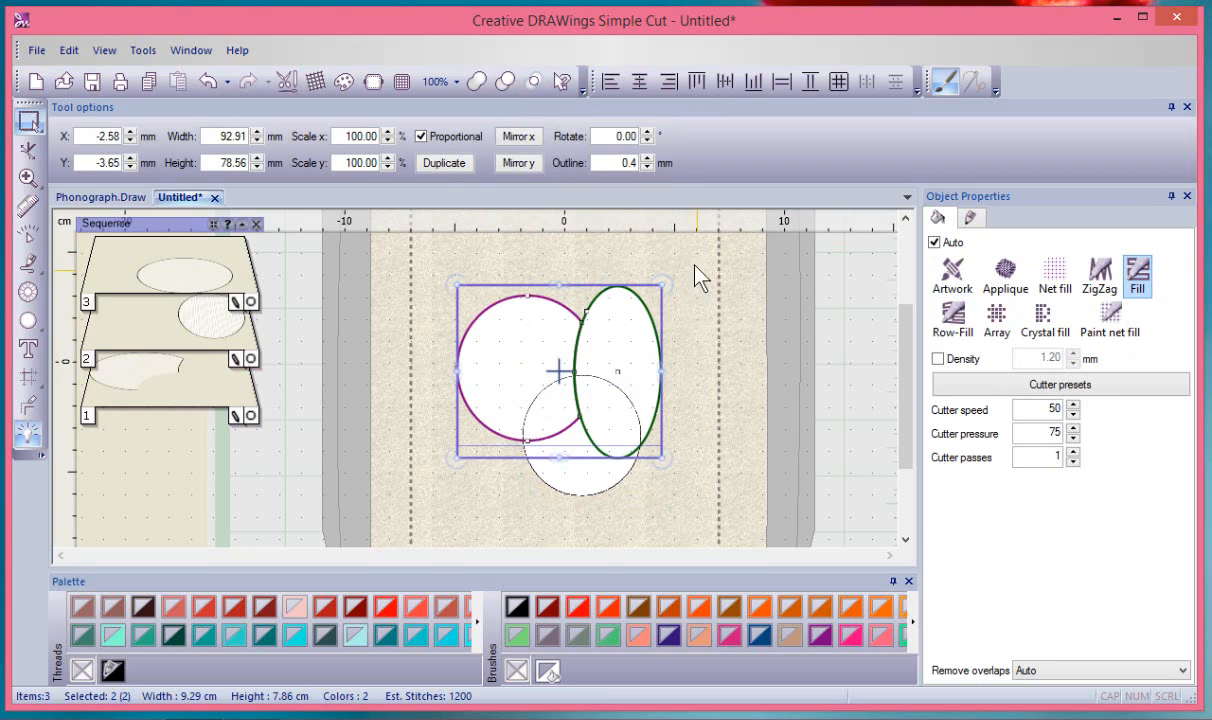
pyautogui.click(207, 81)
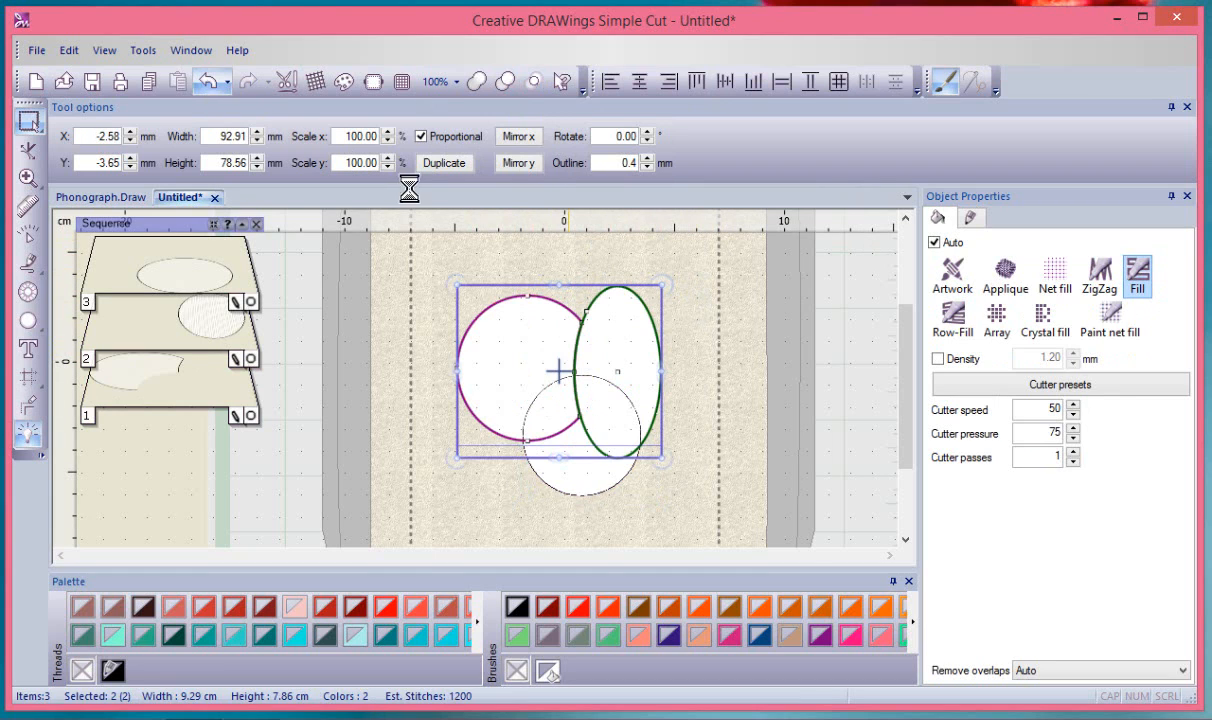
pyautogui.click(693, 270)
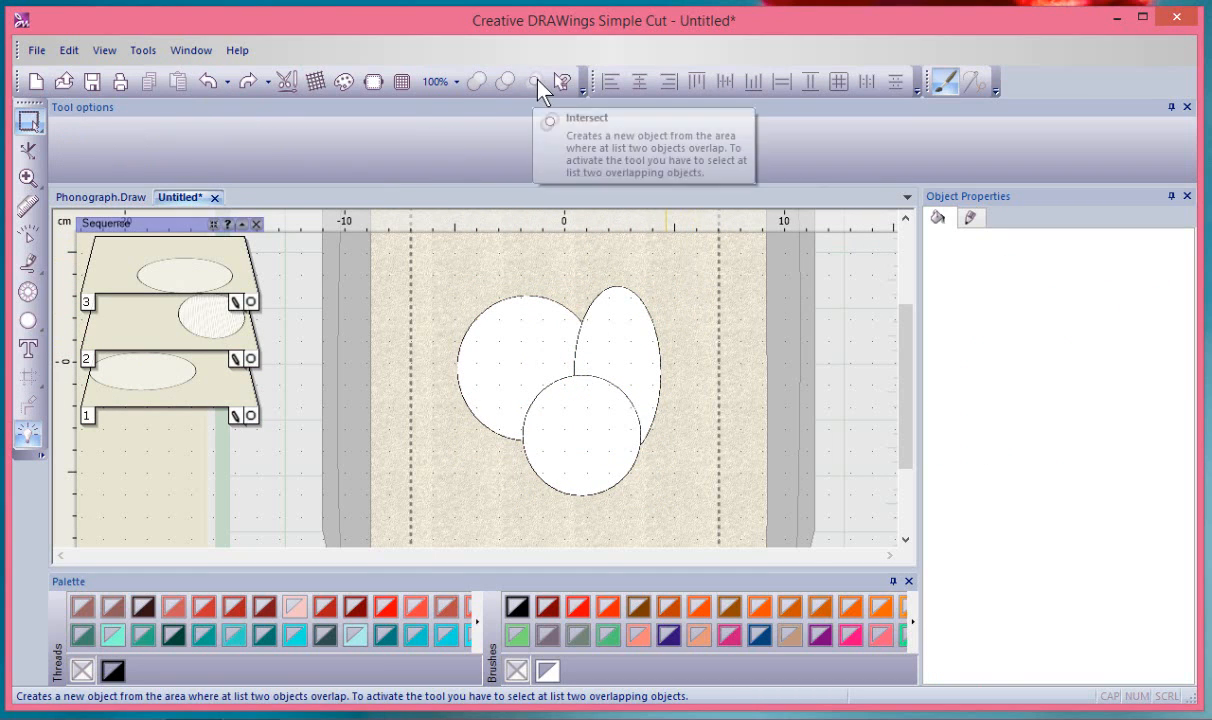
# Intersect the left circle and tall ellipse, move the lens right, then select all three shapes
pyautogui.moveTo(440, 251); pyautogui.dragTo(696, 466)
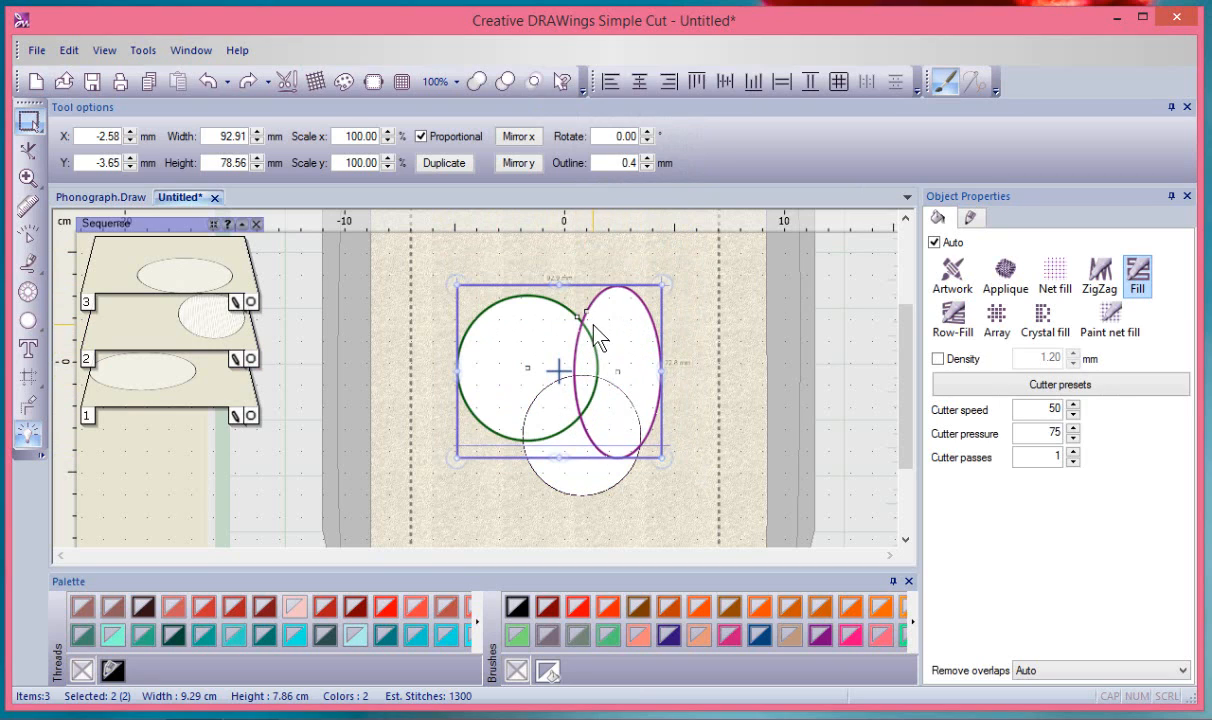
pyautogui.click(534, 81)
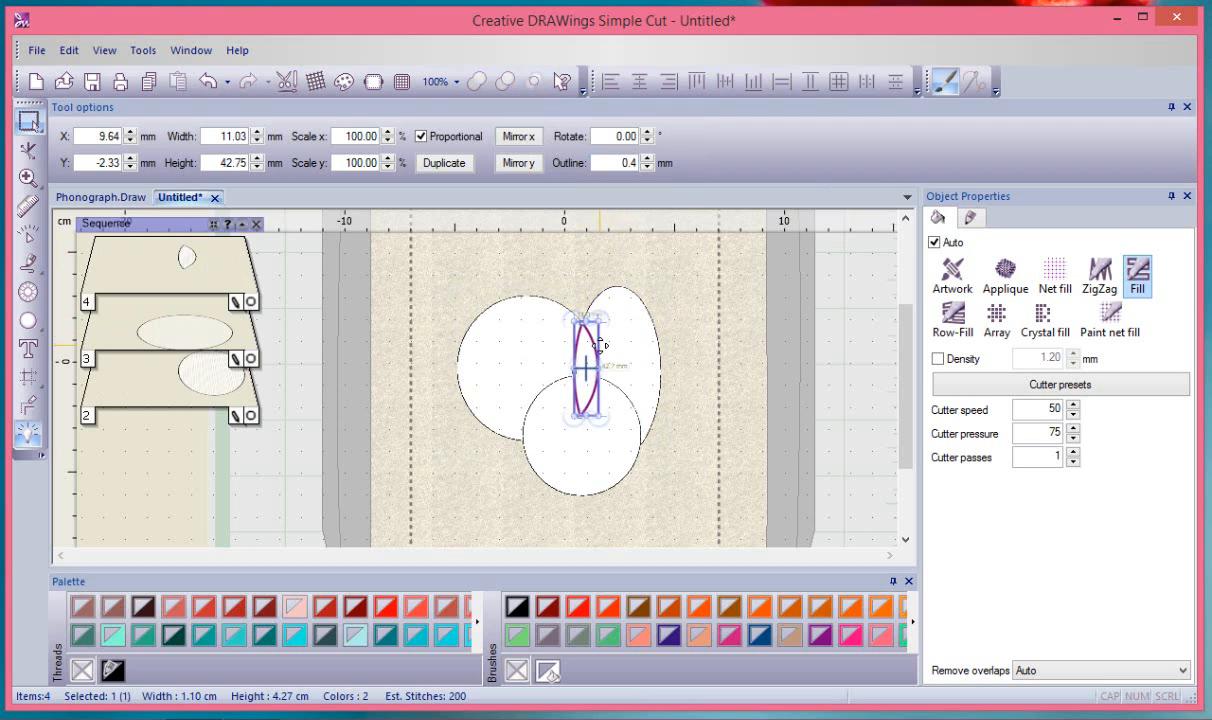
pyautogui.moveTo(600, 345); pyautogui.dragTo(690, 357)
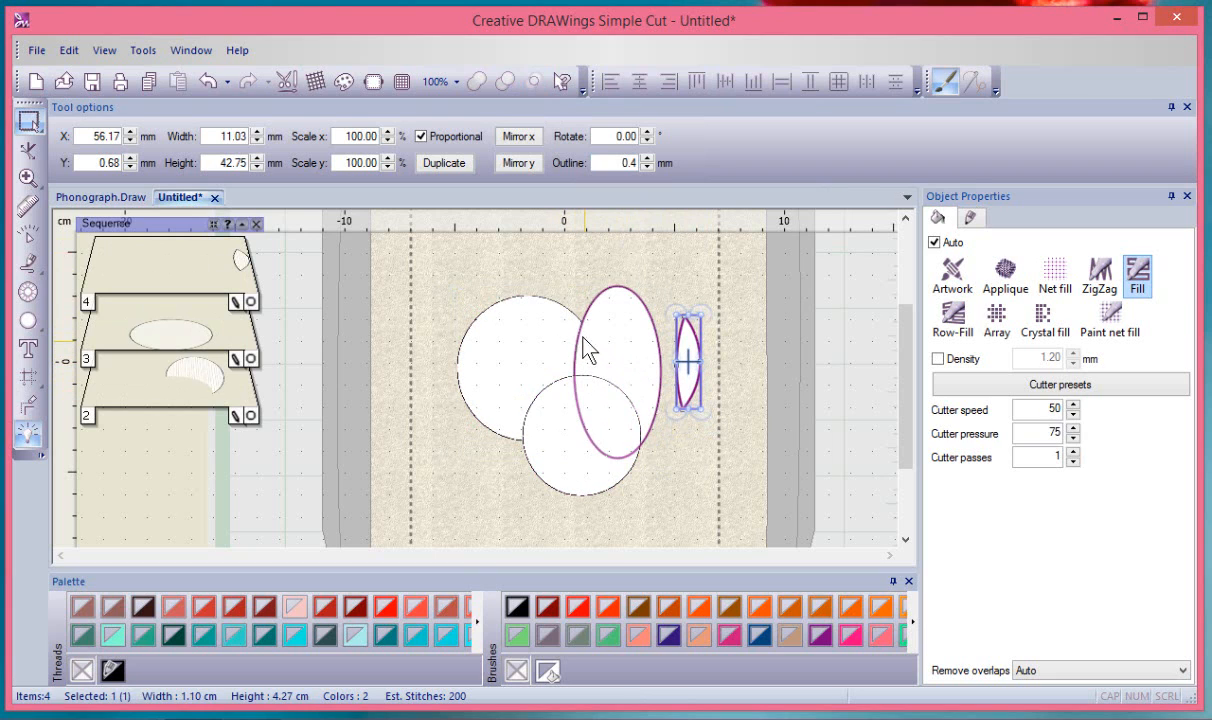
pyautogui.click(433, 256)
pyautogui.moveTo(433, 257); pyautogui.dragTo(672, 516)
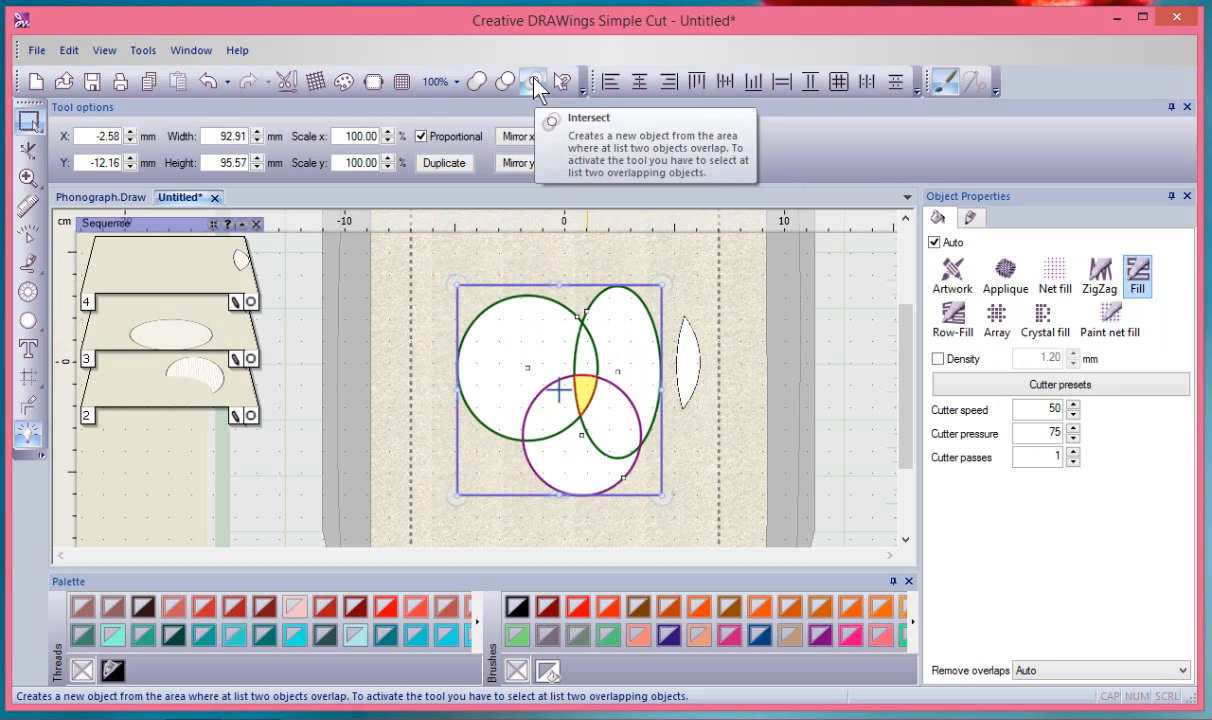
# Intersect all three shapes and drag the small overlap piece to the lower right
pyautogui.click(534, 81)
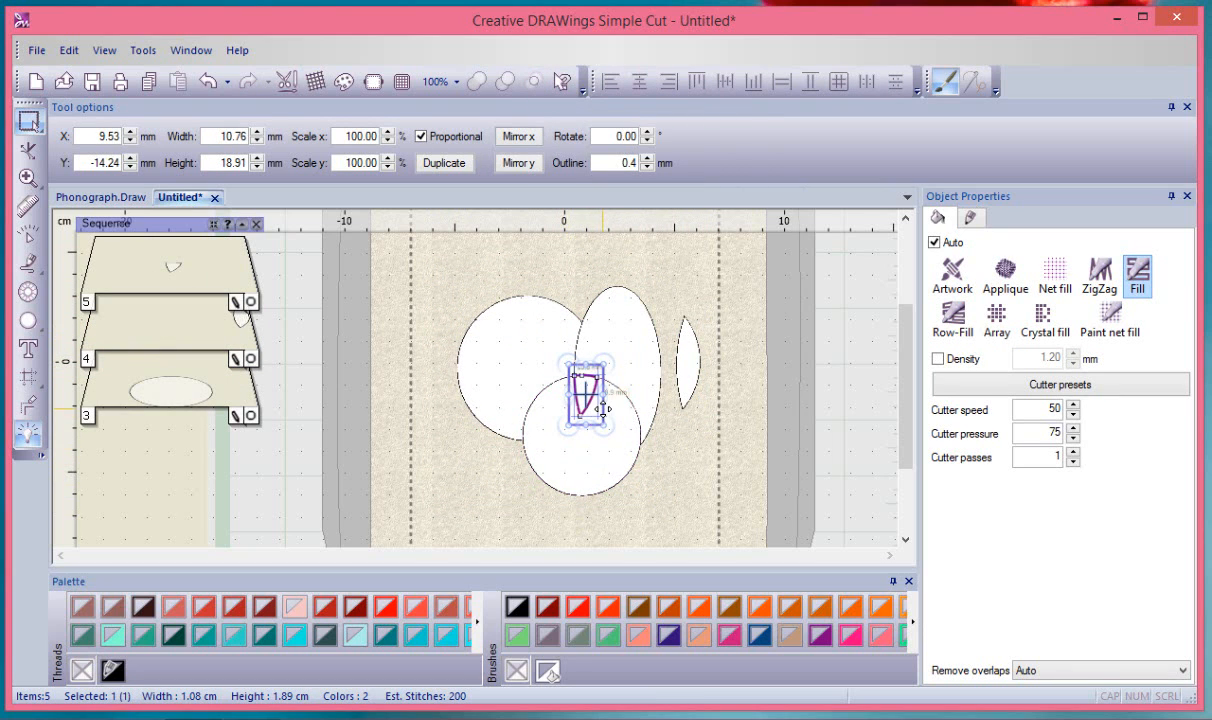
pyautogui.moveTo(596, 400); pyautogui.dragTo(690, 491)
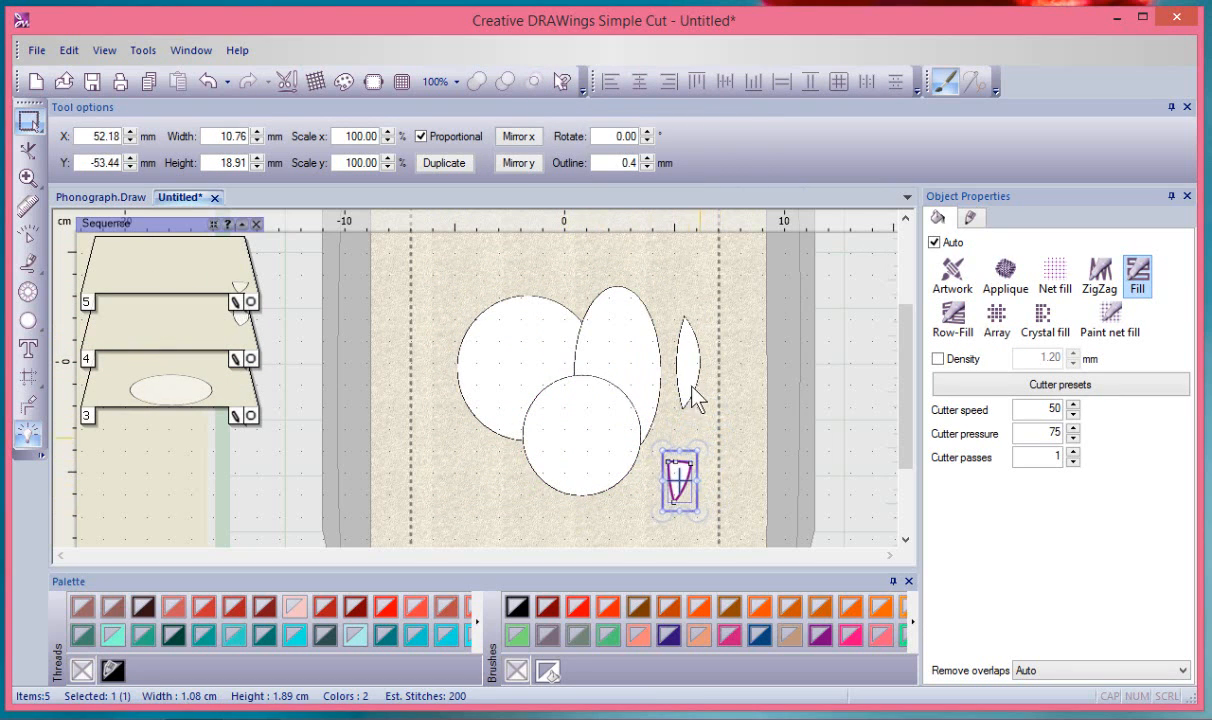
pyautogui.click(685, 265)
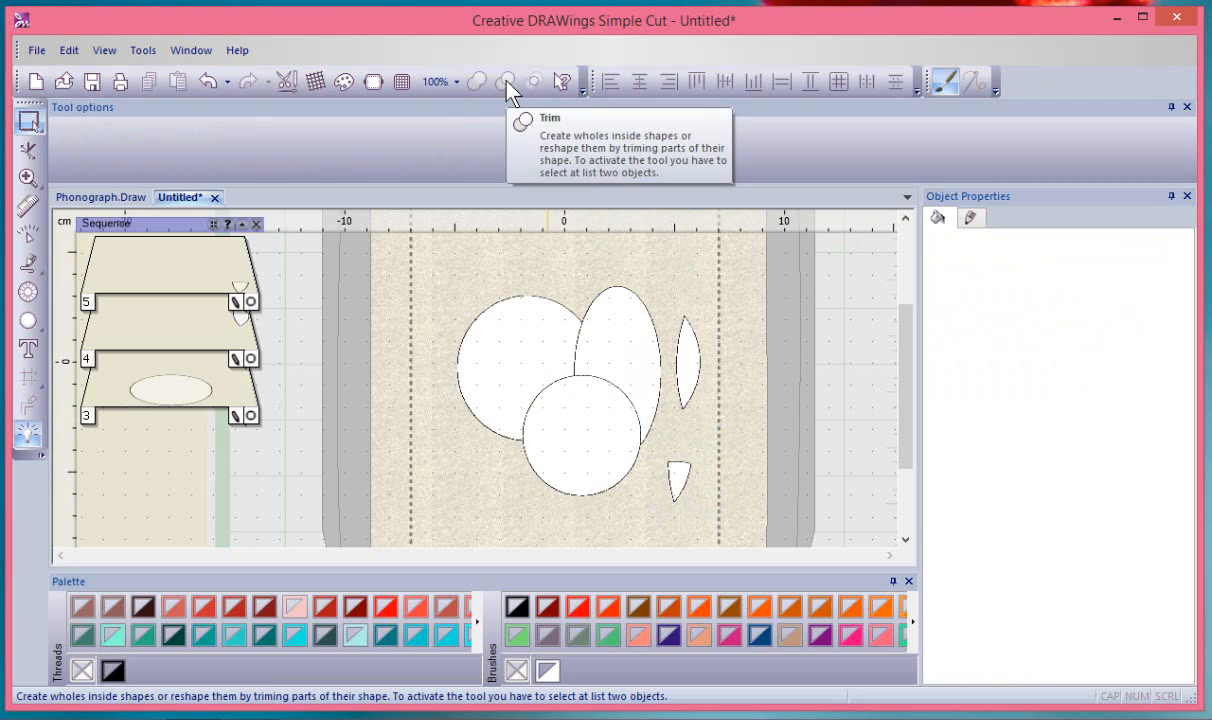